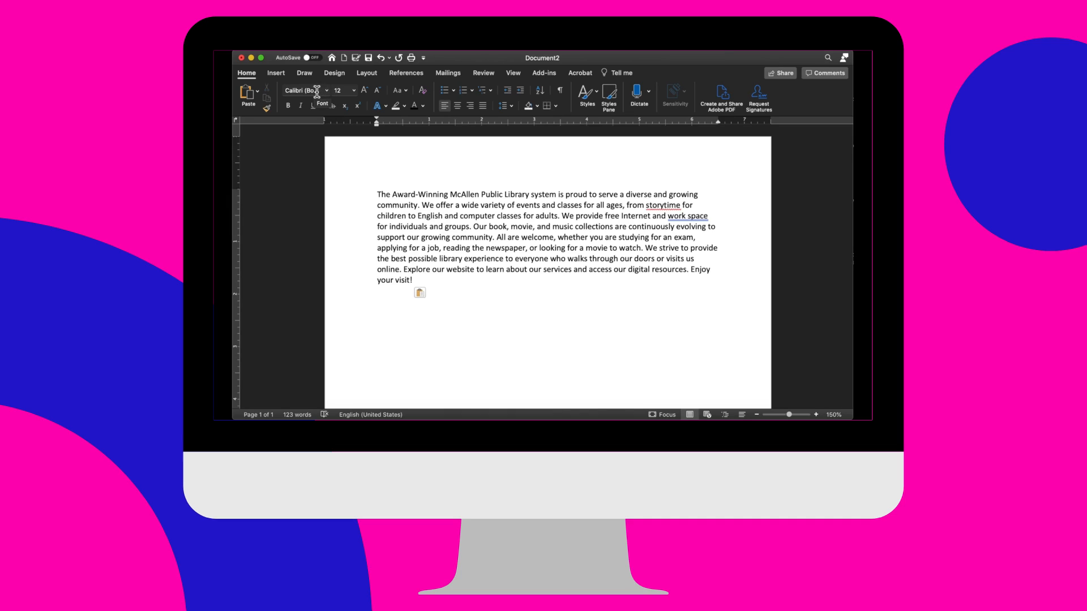
- Select the whole library paragraph and look through the list of available fonts
click(378, 199)
drag(378, 200, 414, 278)
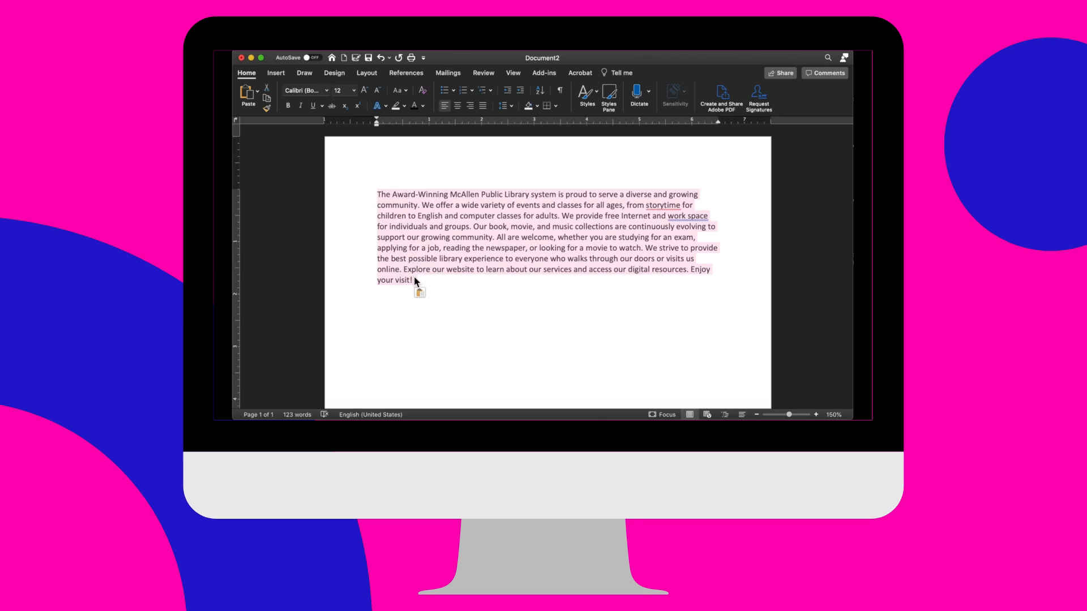
click(326, 91)
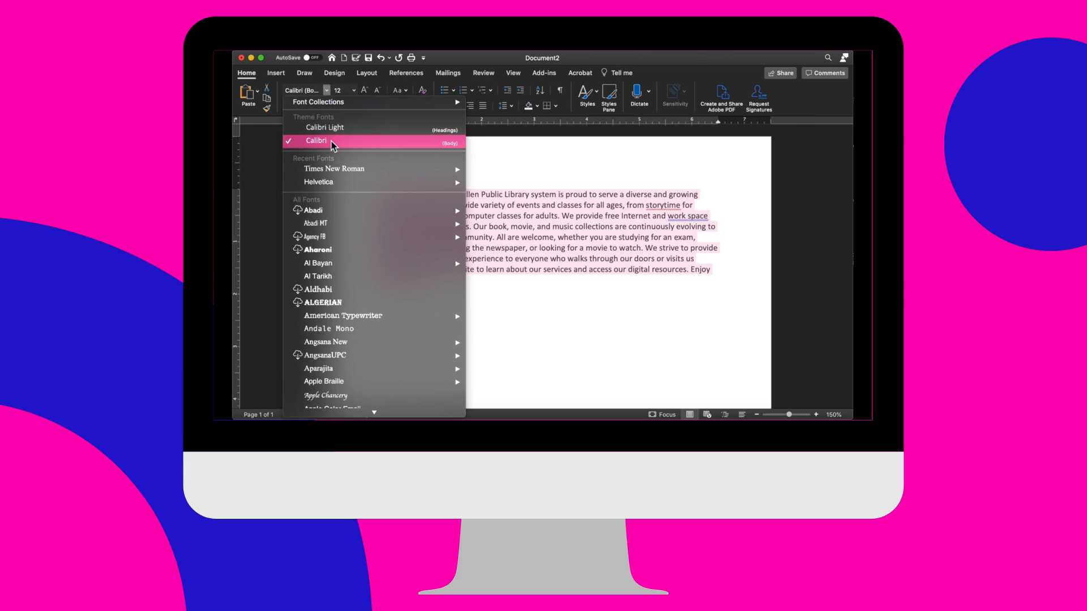
mouse_move(329, 170)
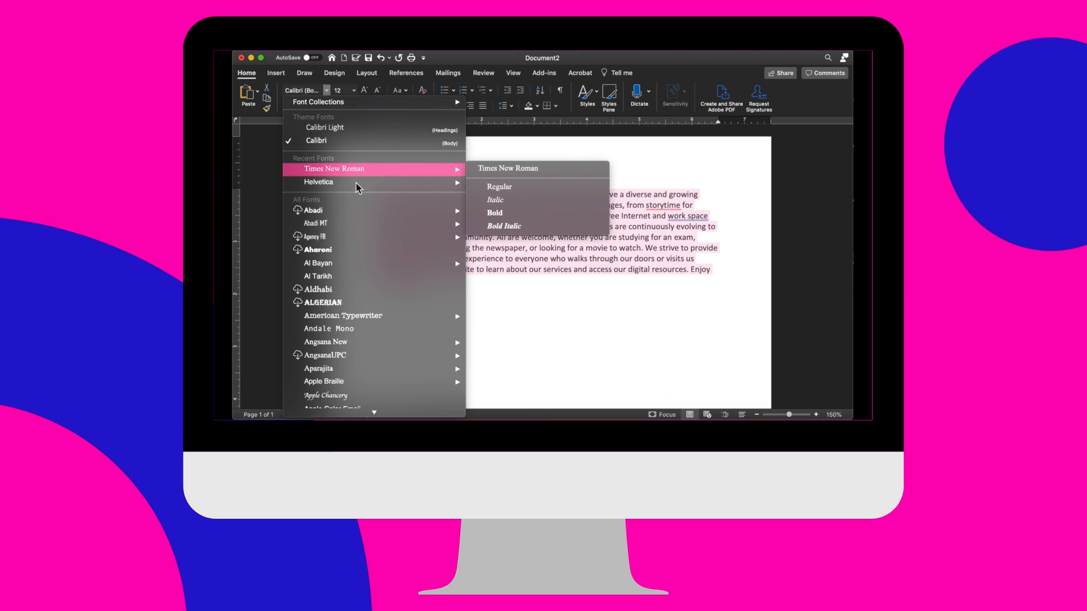
scroll(348, 235, down, 5)
scroll(349, 240, down, 15)
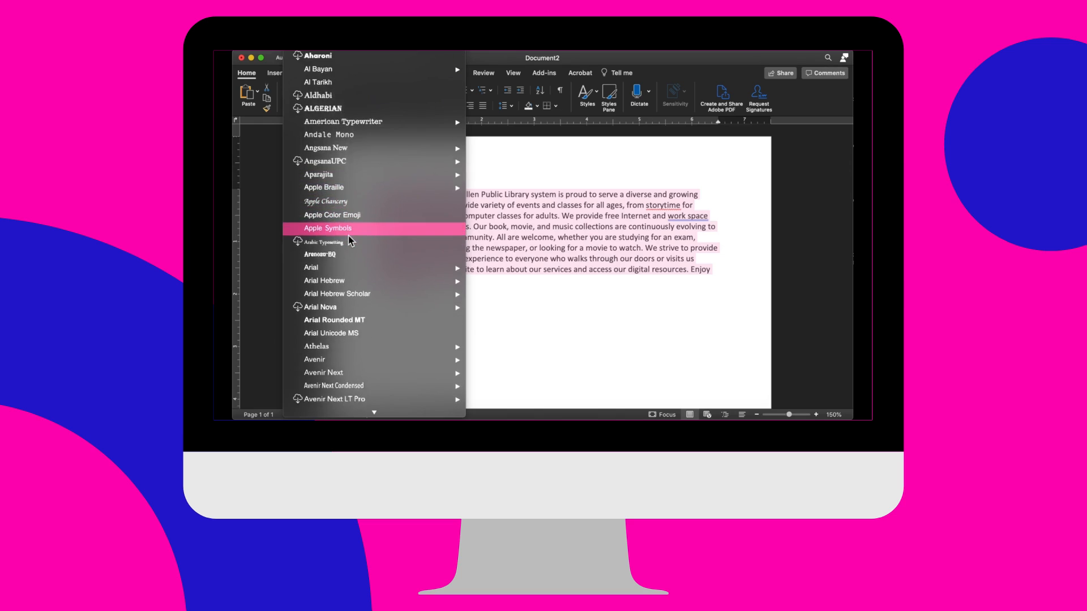
scroll(349, 240, down, 10)
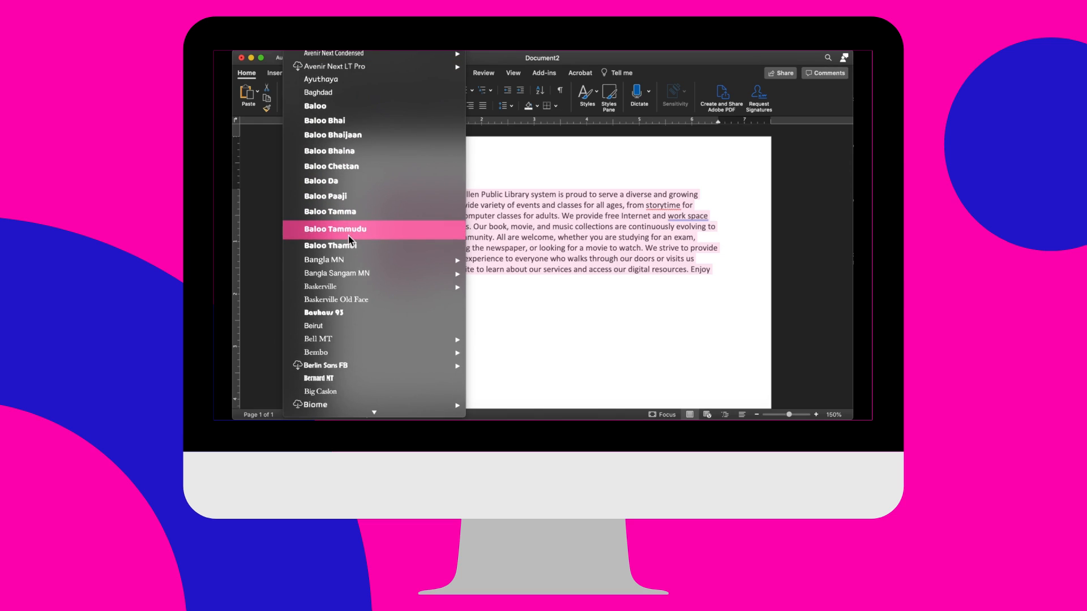
scroll(348, 237, down, 10)
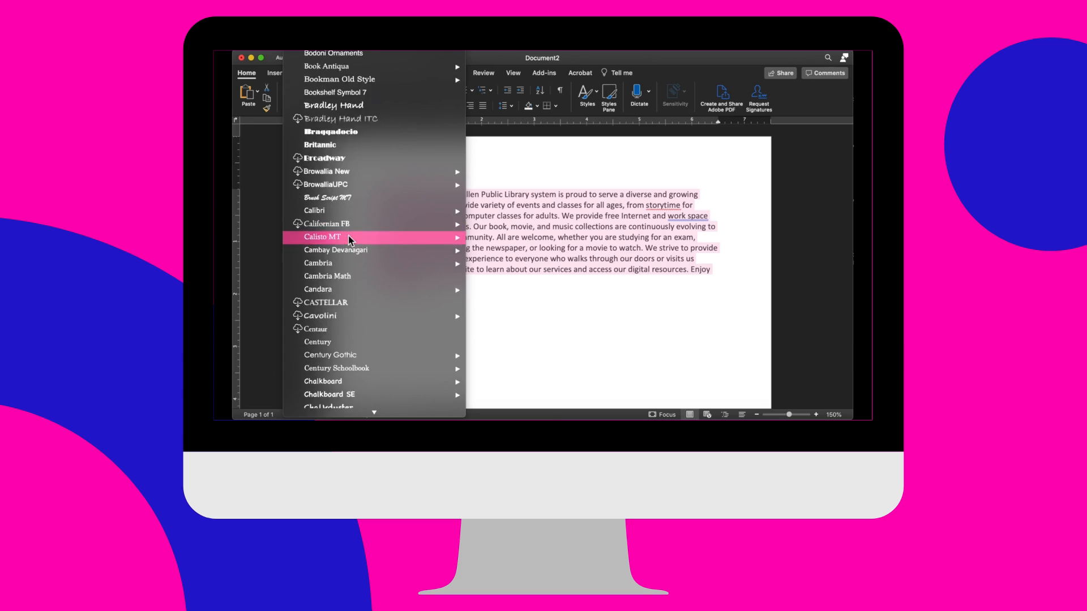
scroll(348, 238, down, 6)
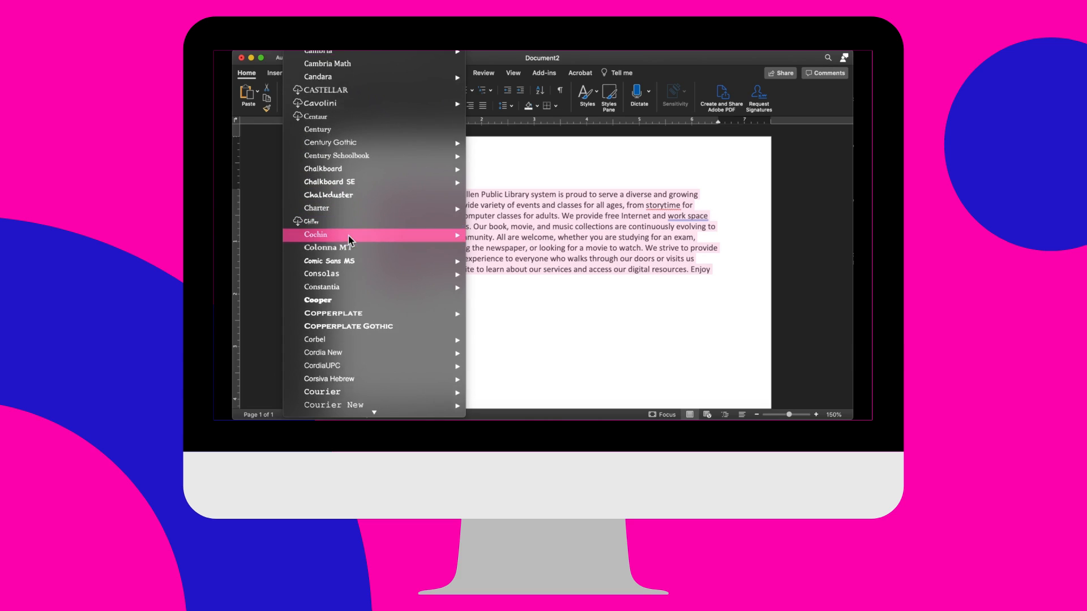
scroll(350, 240, down, 1)
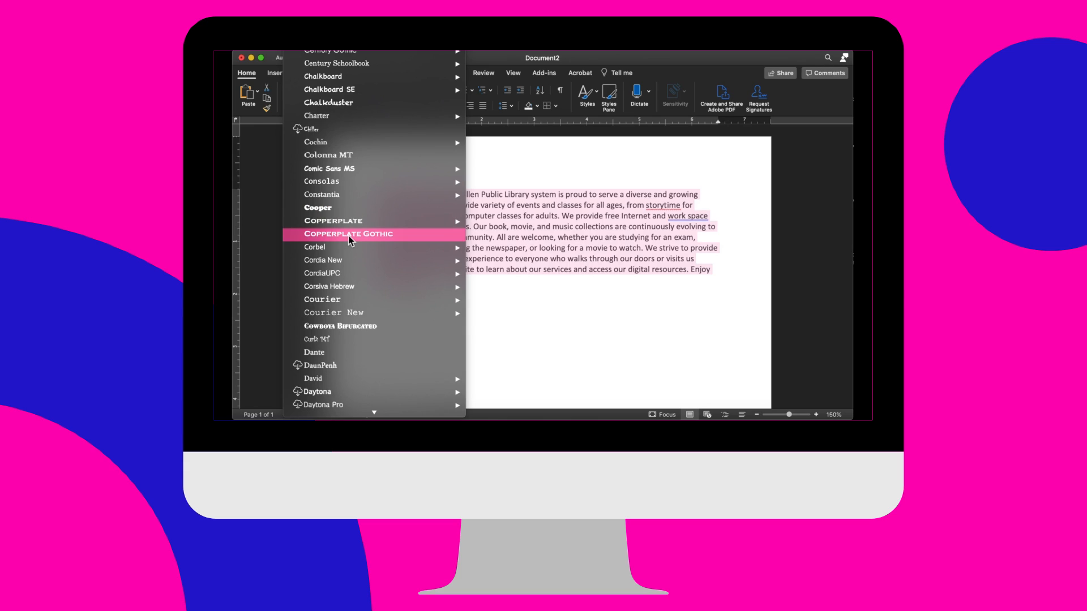
scroll(348, 238, down, 5)
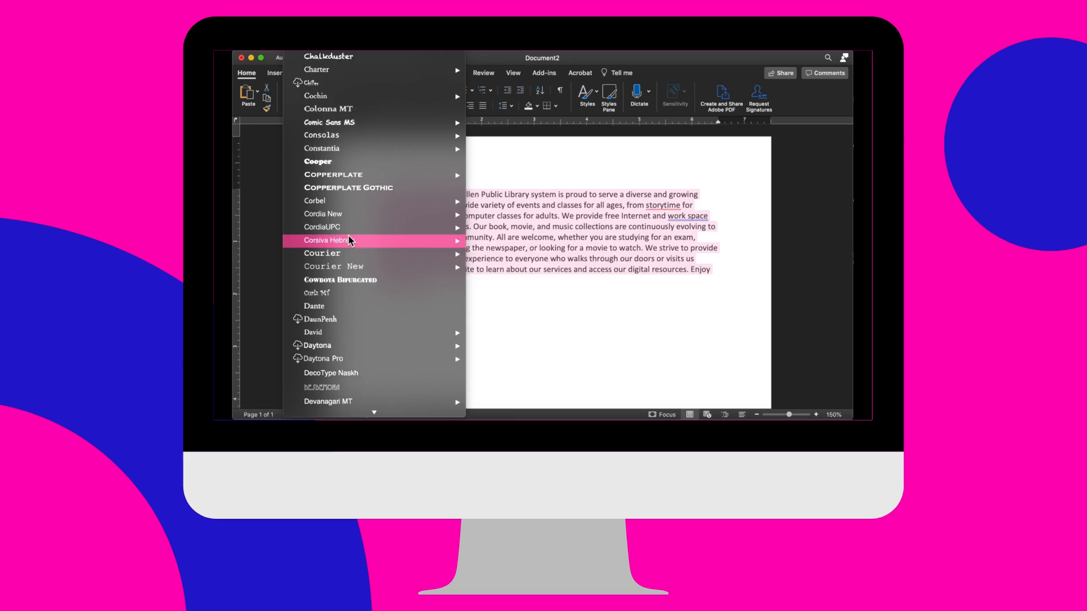
scroll(348, 238, down, 5)
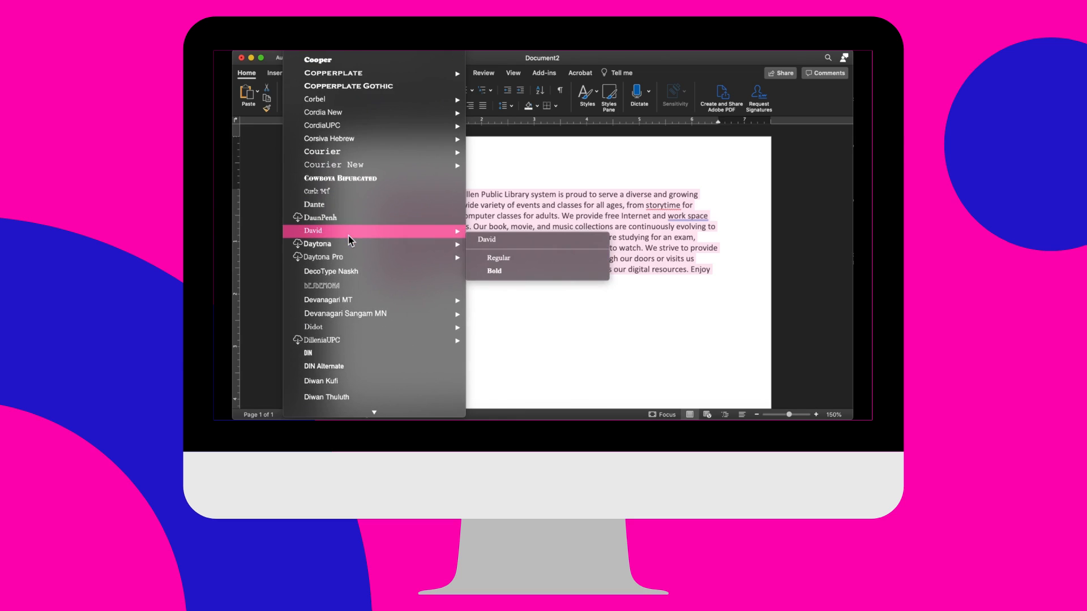
scroll(349, 241, up, 4)
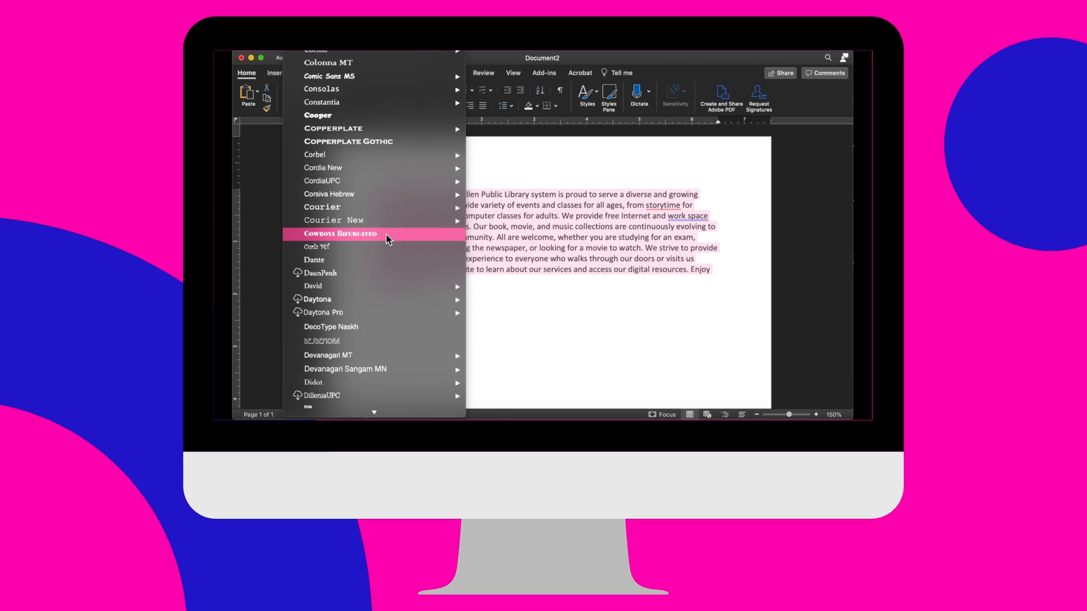
scroll(387, 236, up, 20)
scroll(386, 234, up, 20)
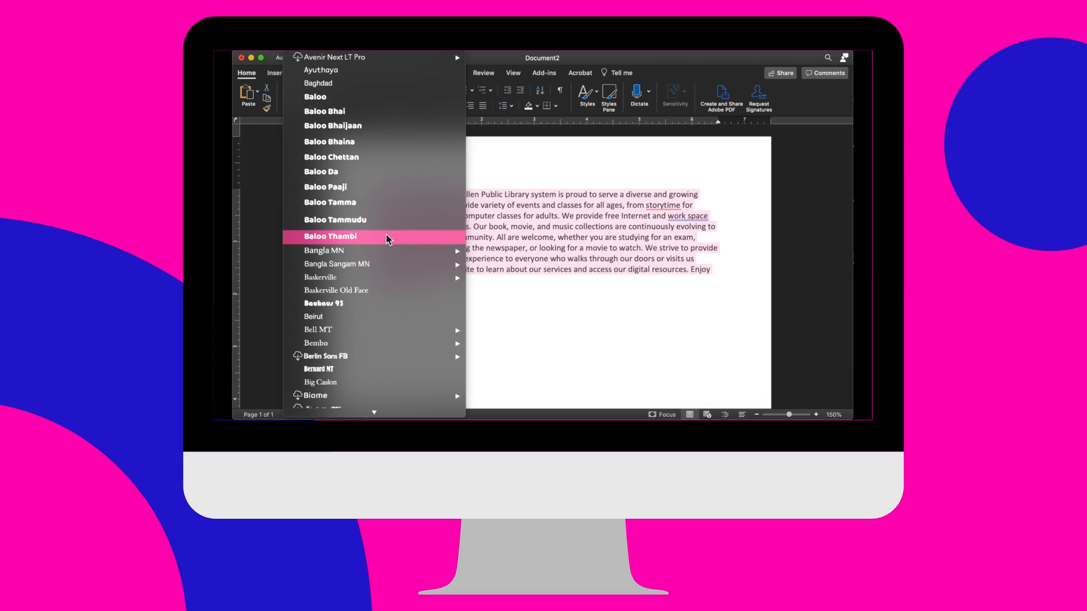
scroll(386, 240, up, 10)
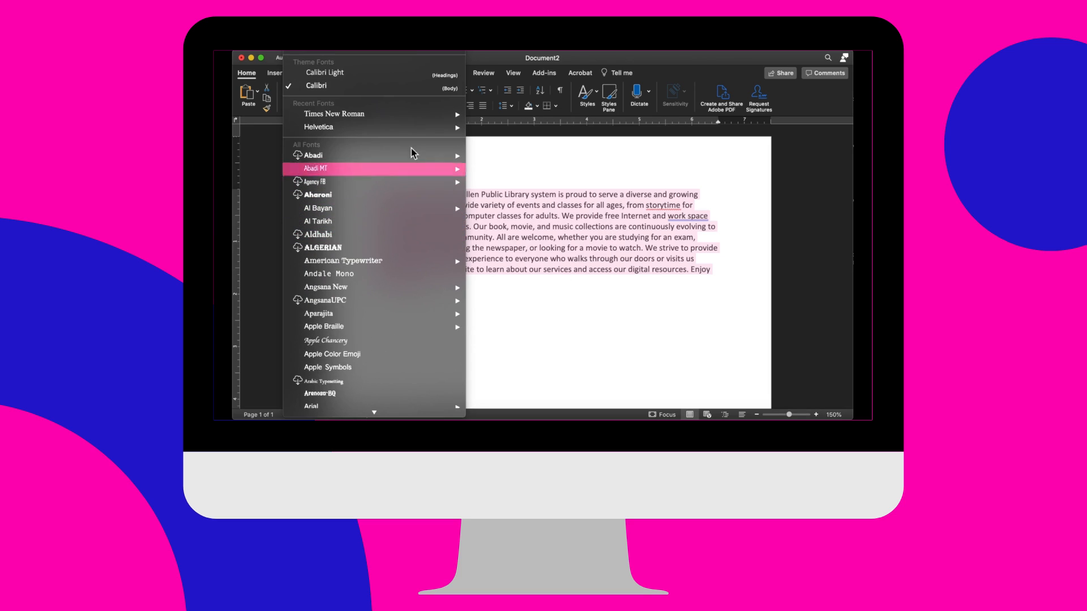
- Change the selected paragraph's font to Times New Roman and its size to 14
mouse_move(393, 116)
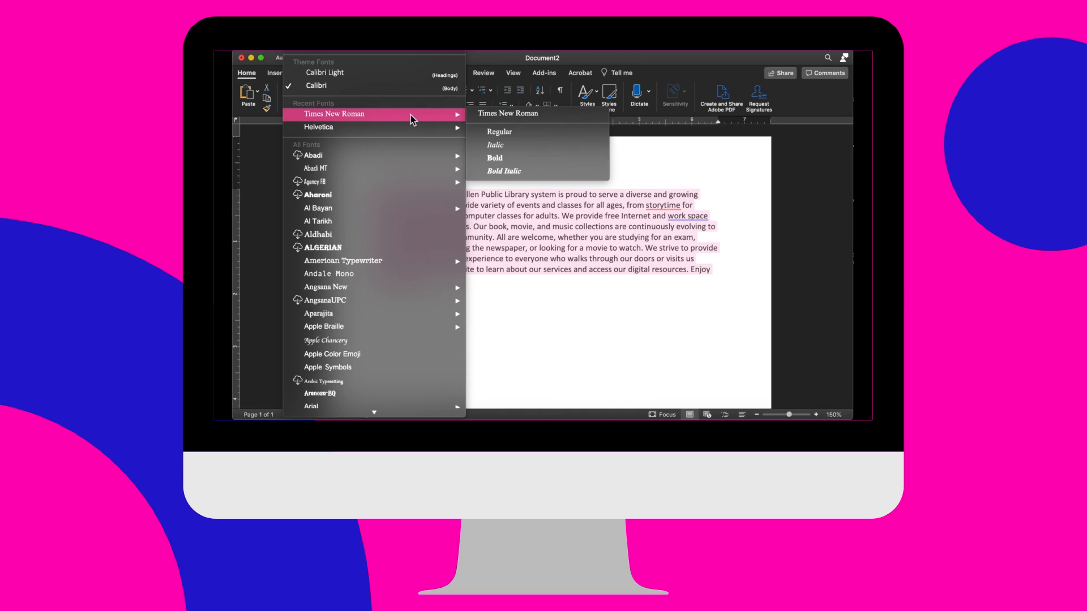
click(485, 116)
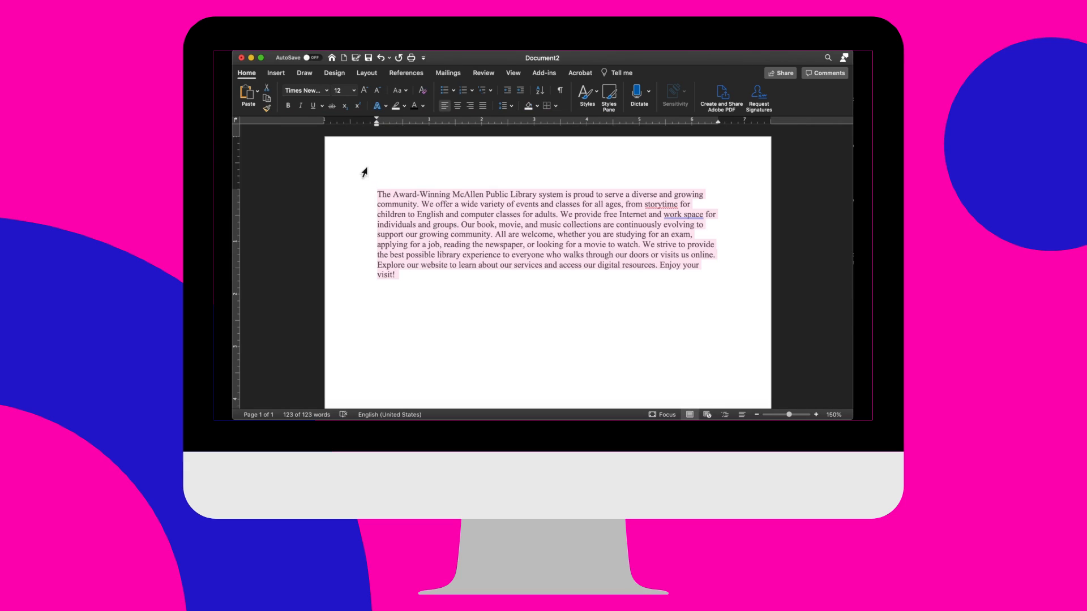
click(354, 92)
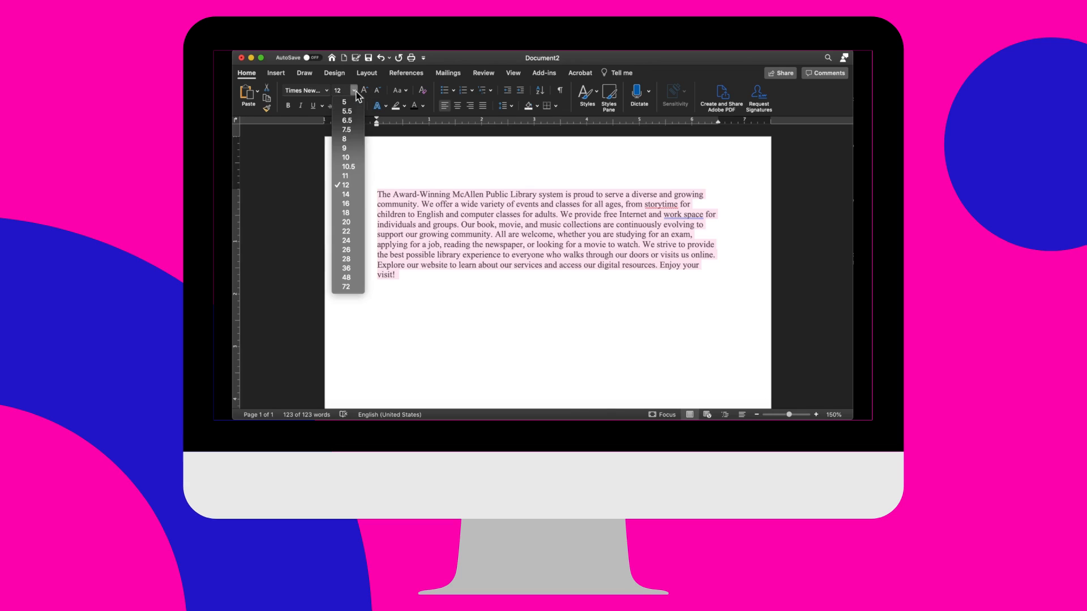
click(346, 194)
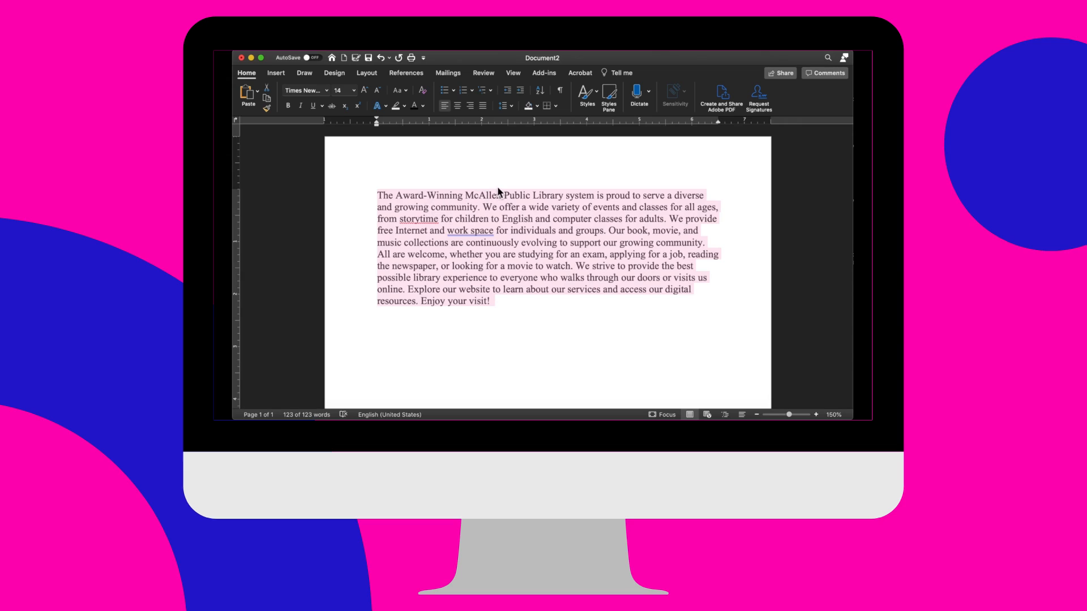
- Set the selected paragraph's line spacing to 2.0 and look over the spaced text
click(511, 107)
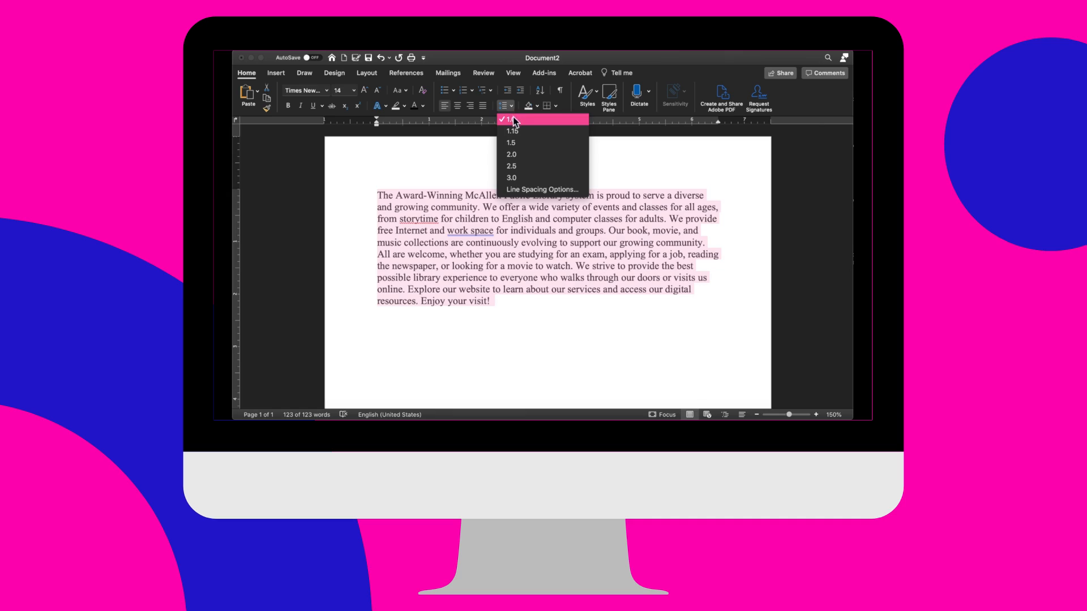
click(513, 155)
scroll(506, 258, down, 1)
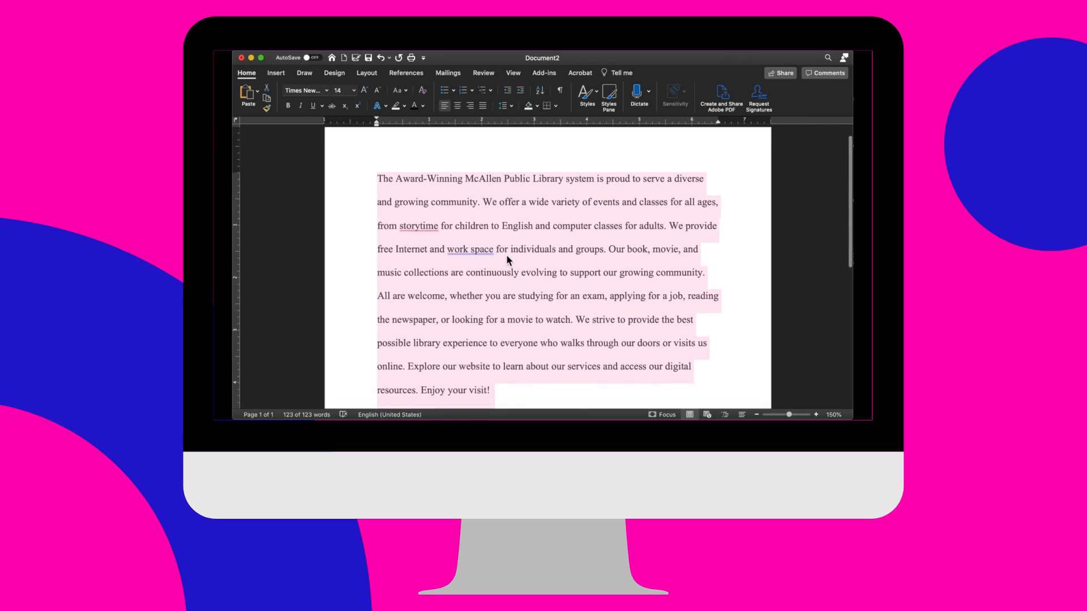
scroll(507, 258, down, 1)
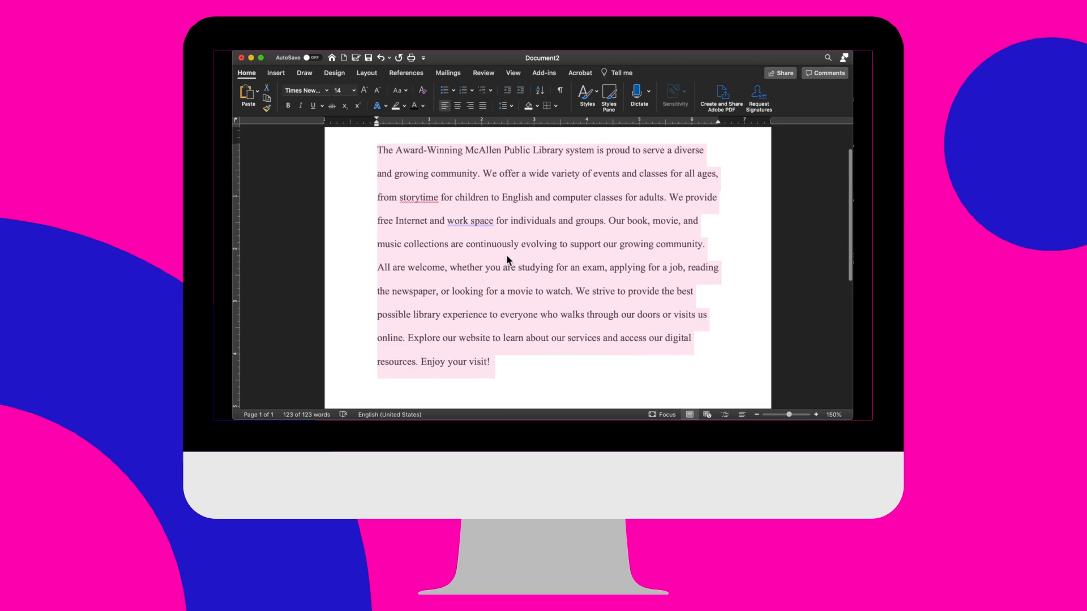
scroll(507, 261, up, 1)
scroll(507, 261, down, 1)
scroll(507, 260, up, 1)
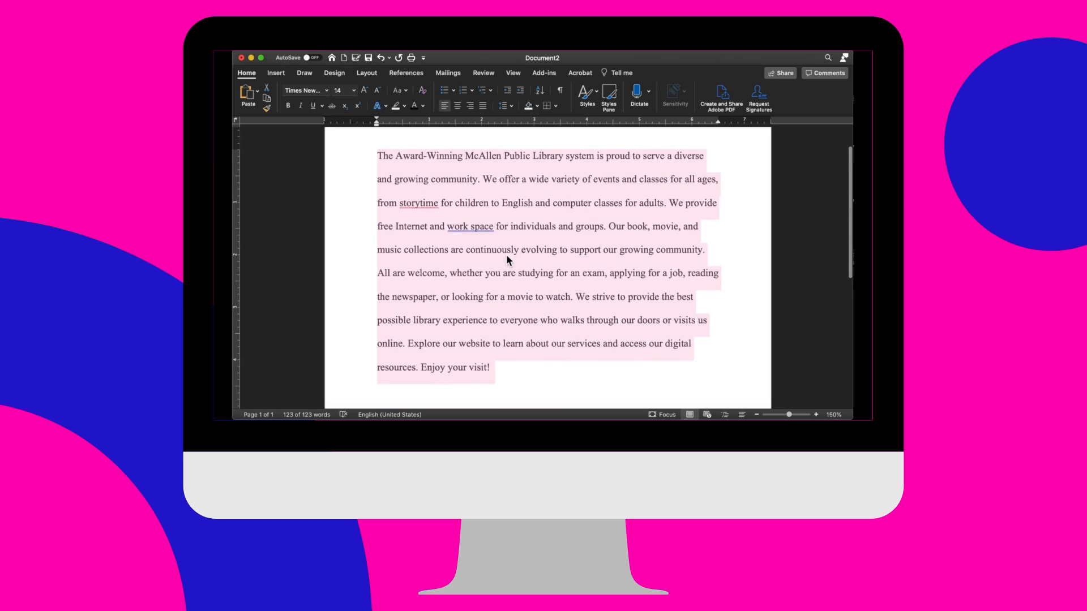
scroll(507, 259, down, 1)
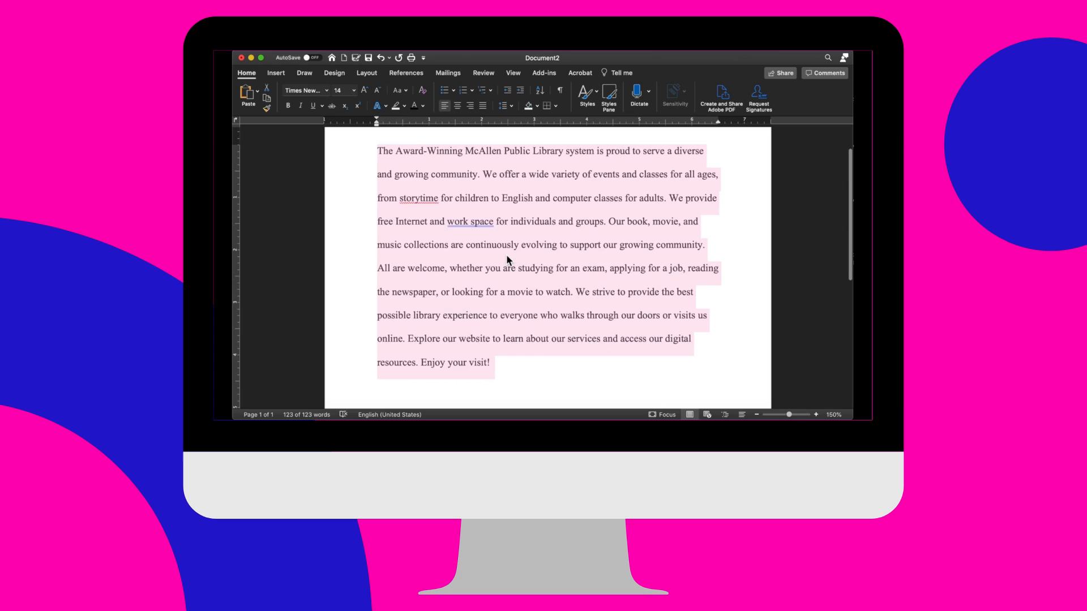
scroll(507, 258, up, 1)
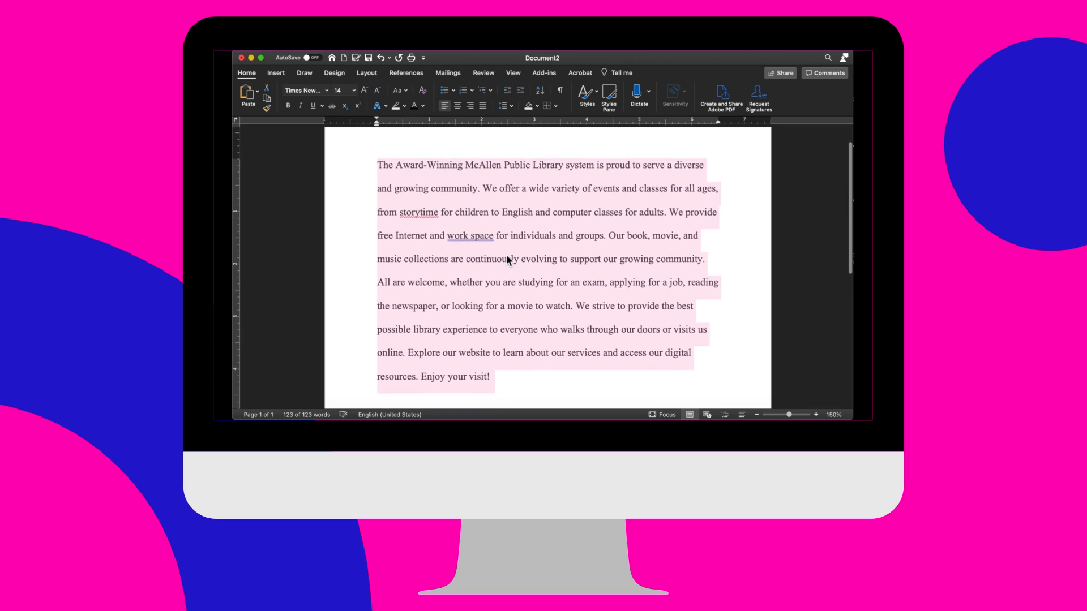
scroll(507, 260, up, 1)
scroll(507, 261, down, 1)
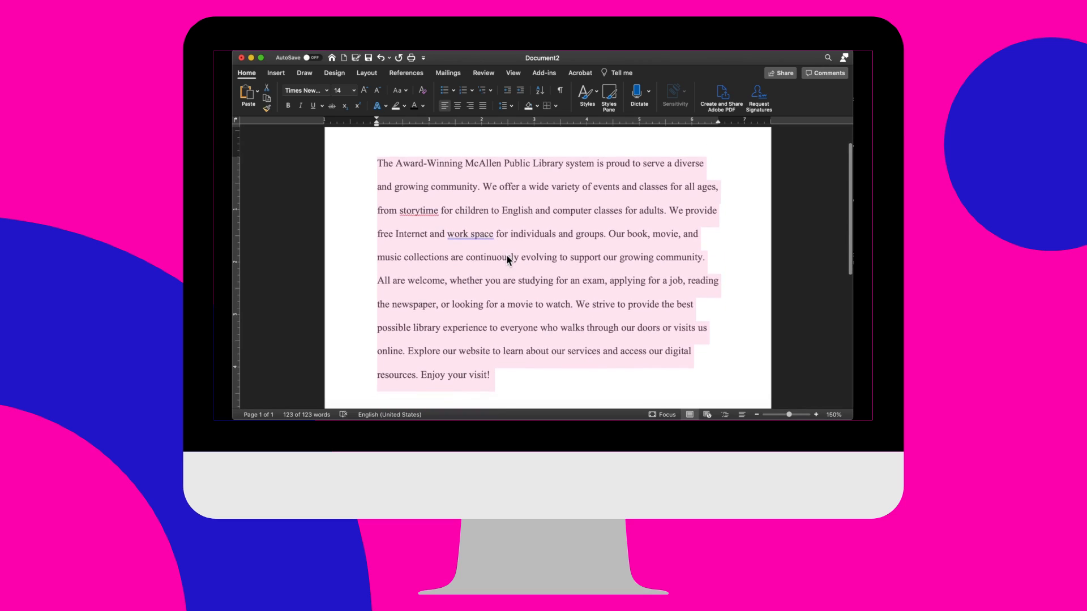
scroll(508, 259, up, 1)
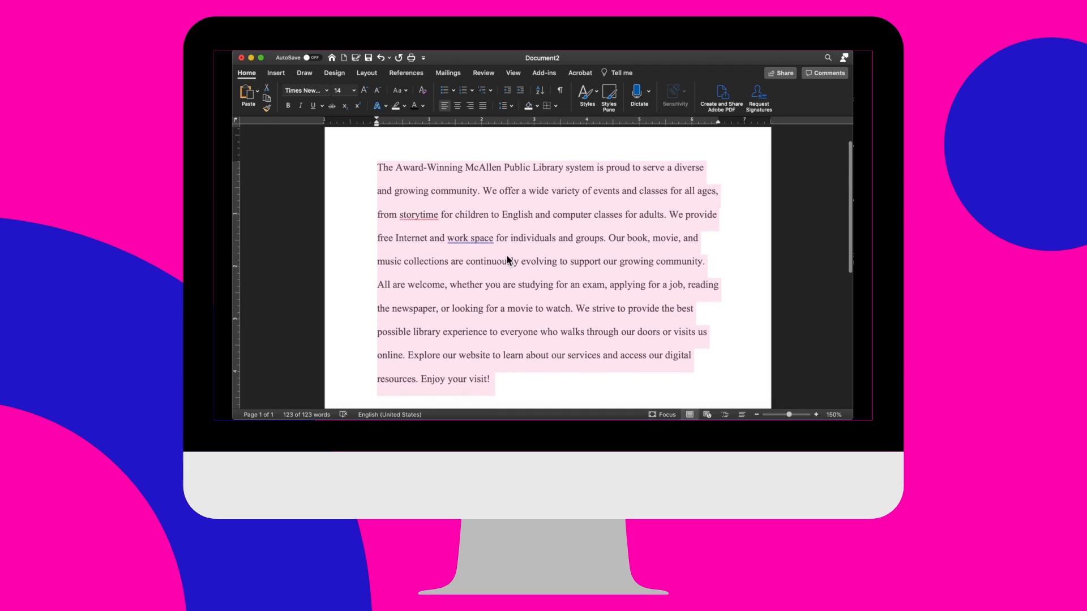
- Set the selected paragraph's line spacing to 1.0 and justify its text
click(511, 107)
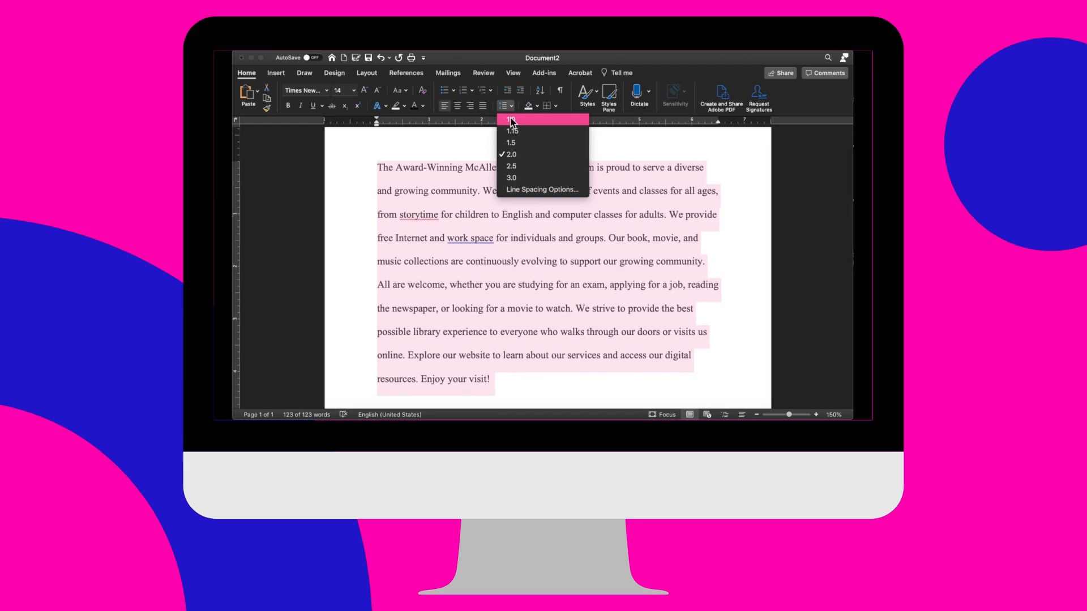
click(511, 121)
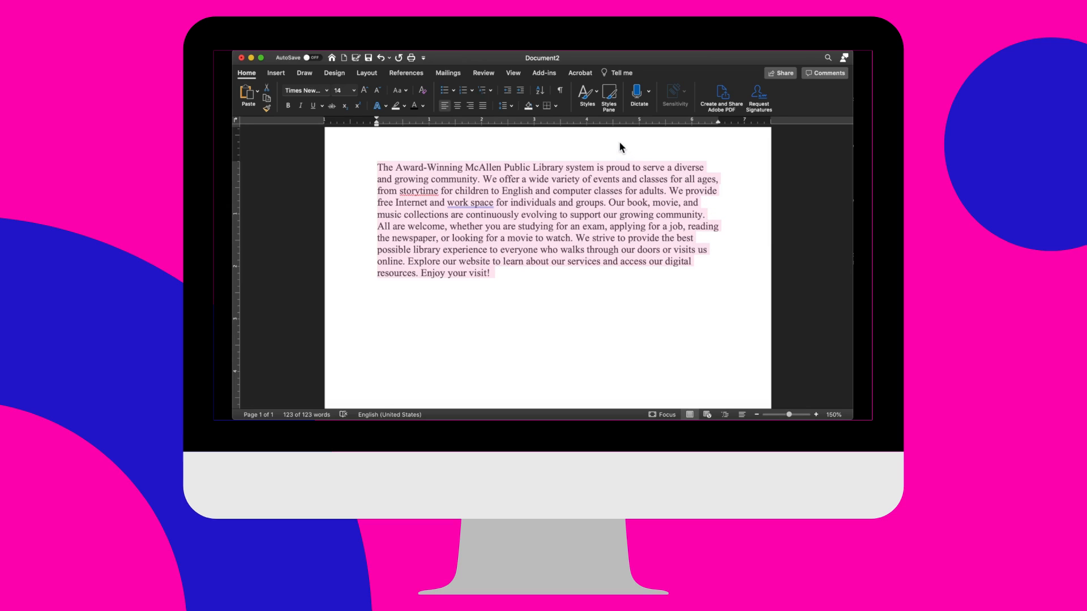
scroll(611, 150, up, 1)
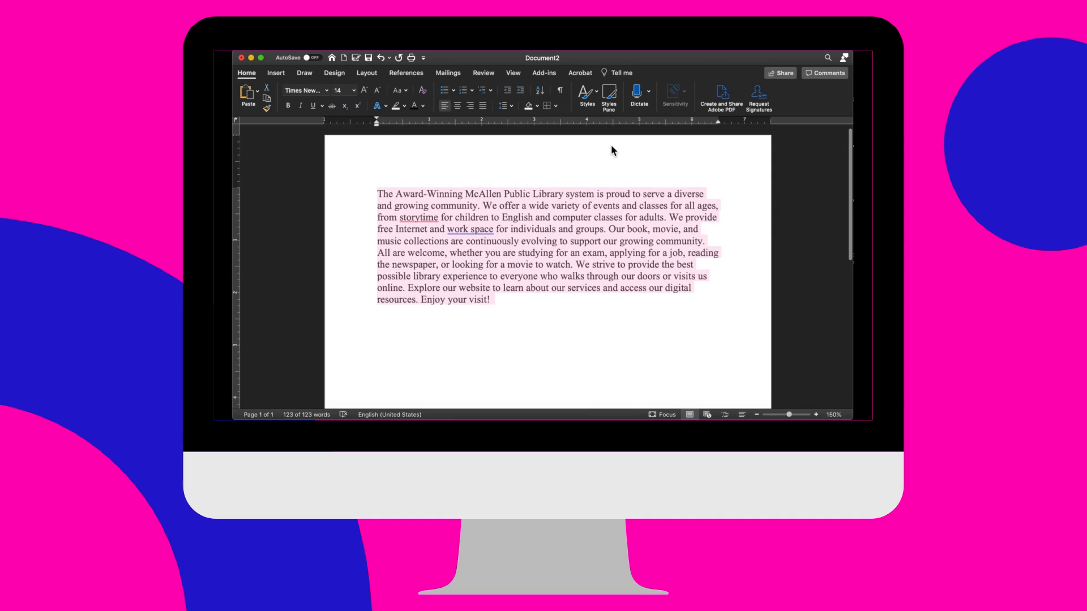
click(482, 106)
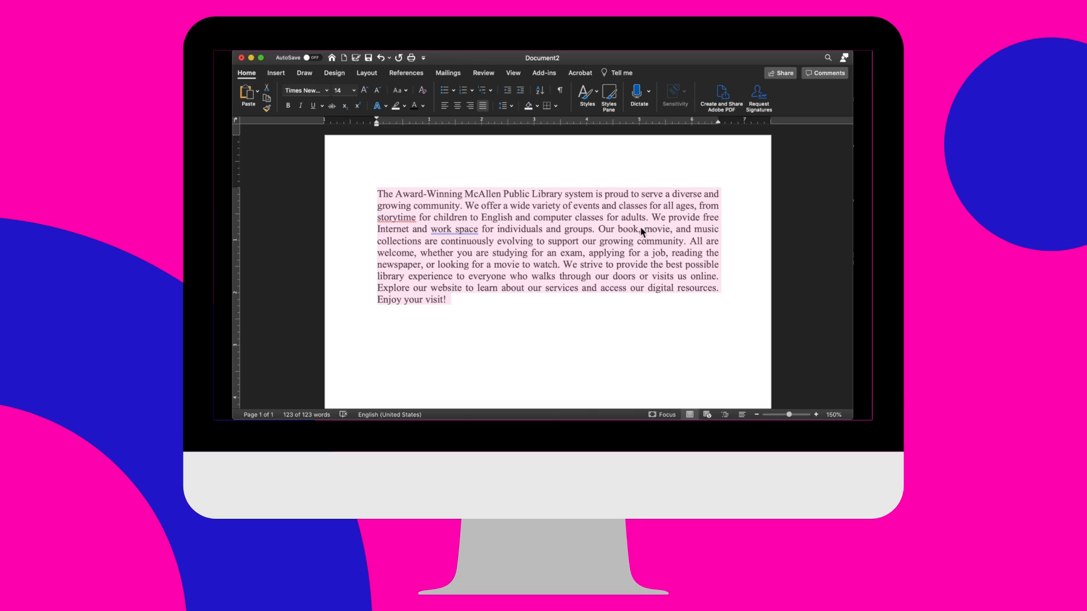
- Add the heading "McAllen Public Library" above the paragraph, with a blank line between them
click(379, 198)
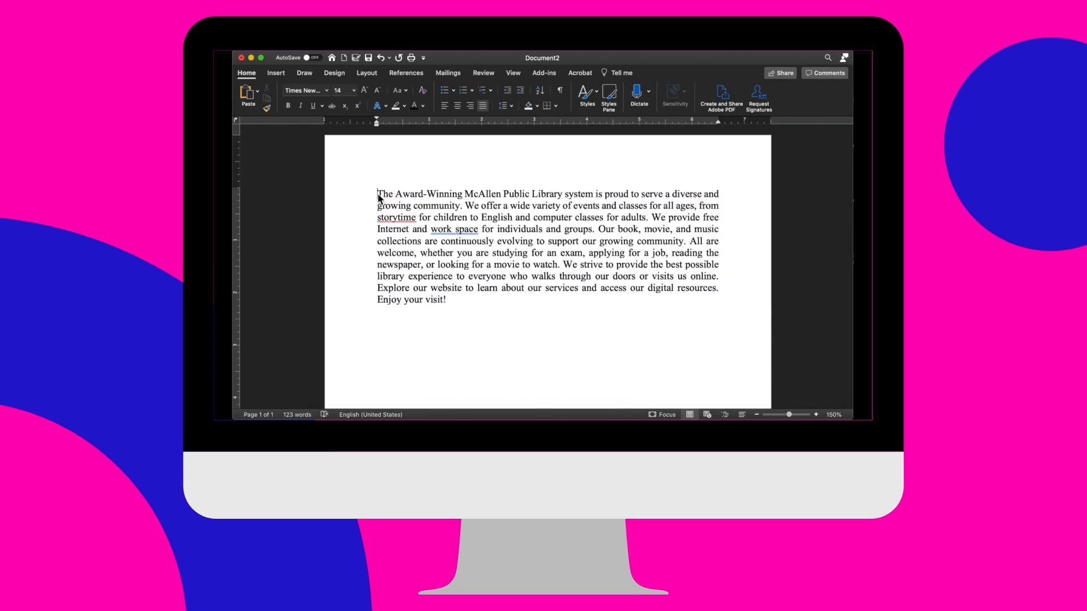
key(Return)
key(Return)
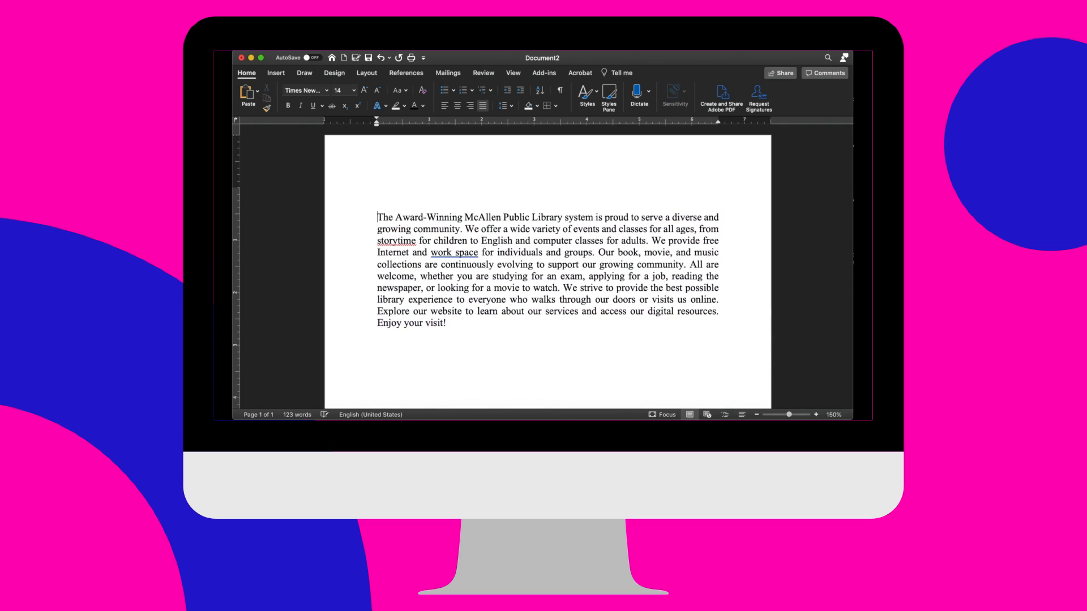
click(503, 197)
text(McAllen Public Library)
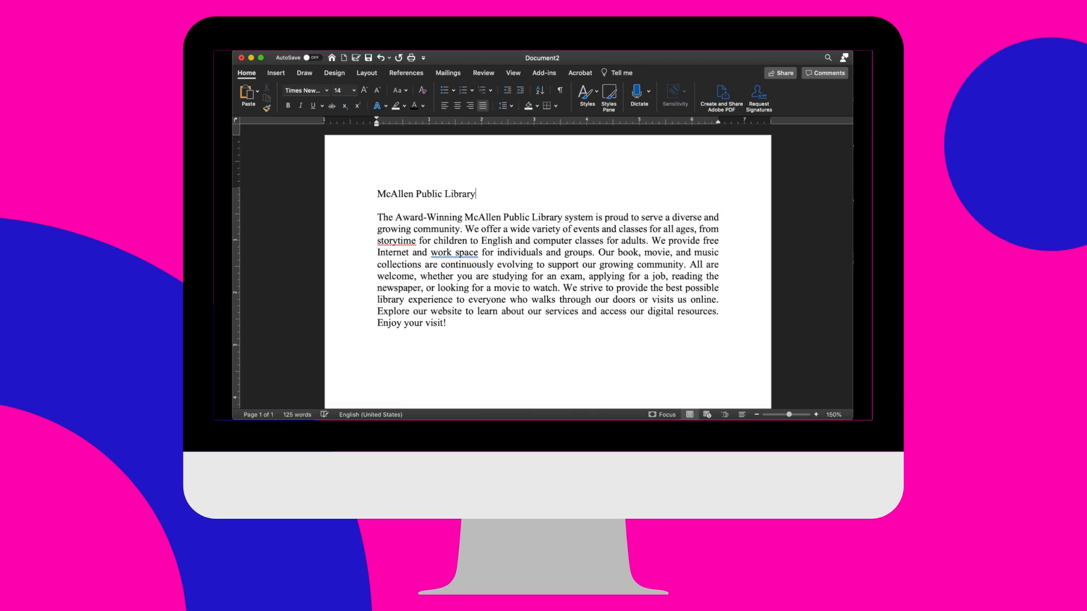
- Center the "McAllen Public Library" heading above the paragraph
click(477, 196)
drag(477, 197, 403, 198)
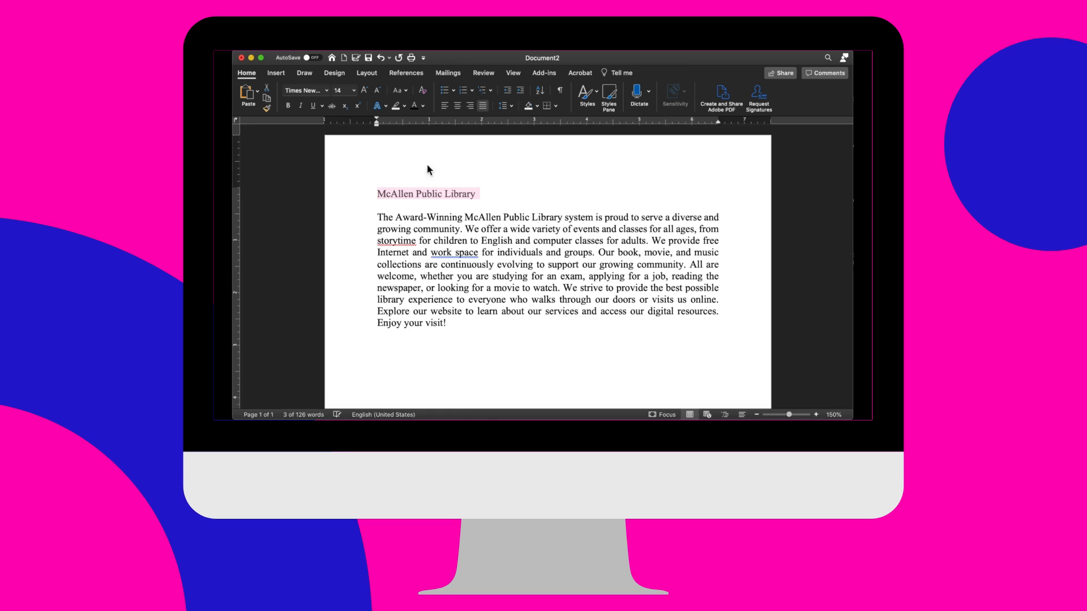
click(458, 107)
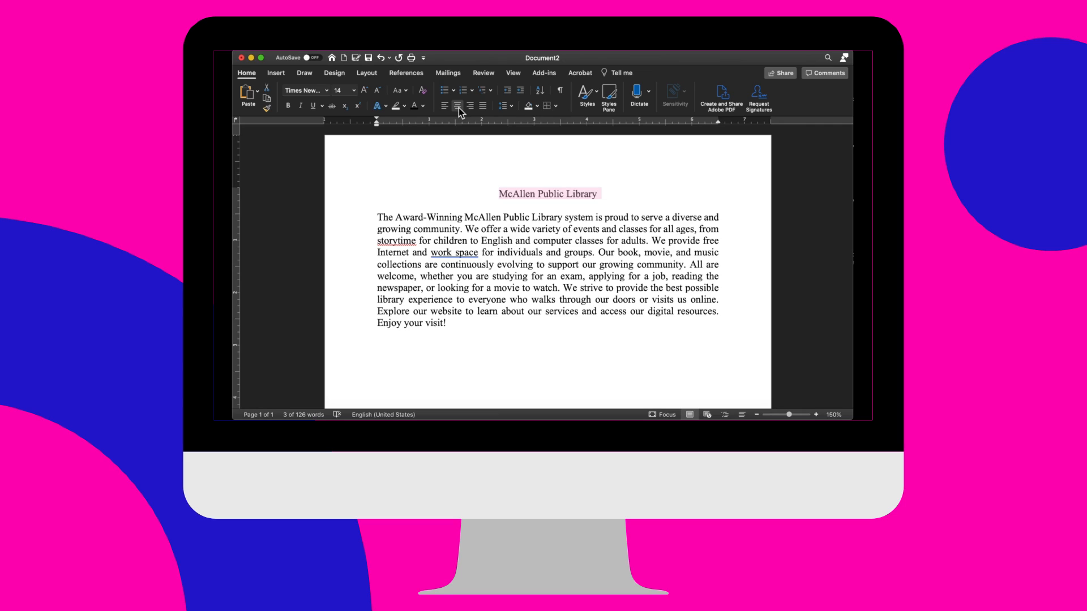
click(423, 107)
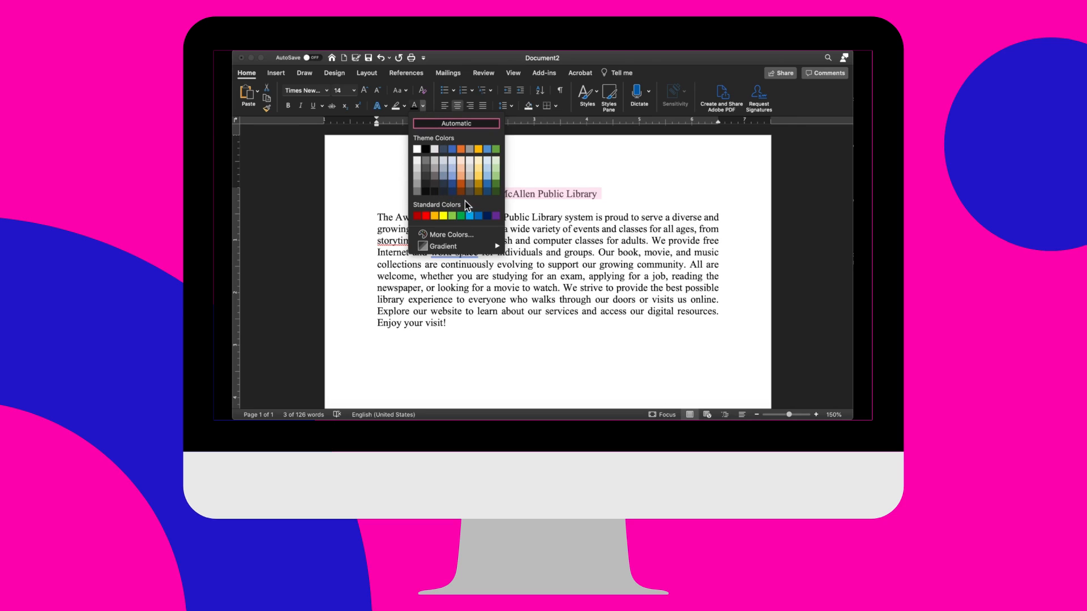
click(452, 235)
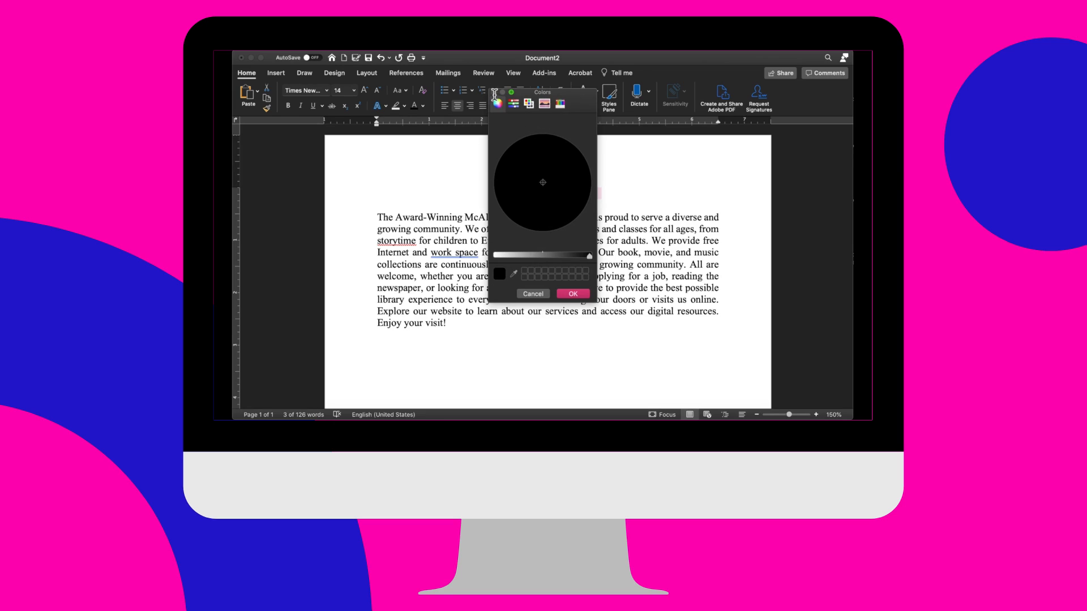
click(534, 295)
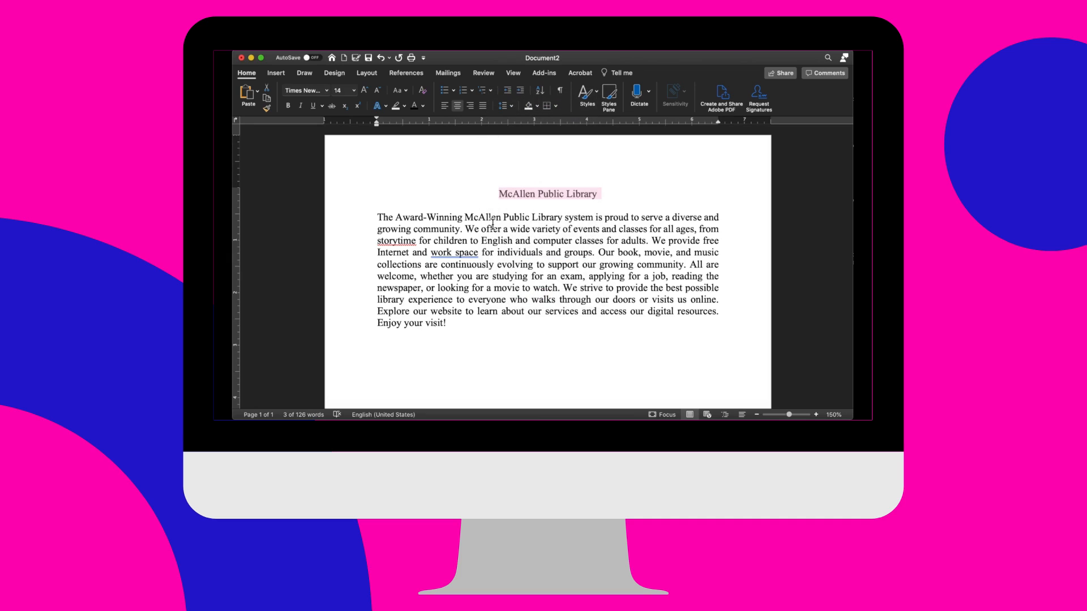
- Color the selected "McAllen Public Library" heading in a darker blue from the theme colors
click(423, 106)
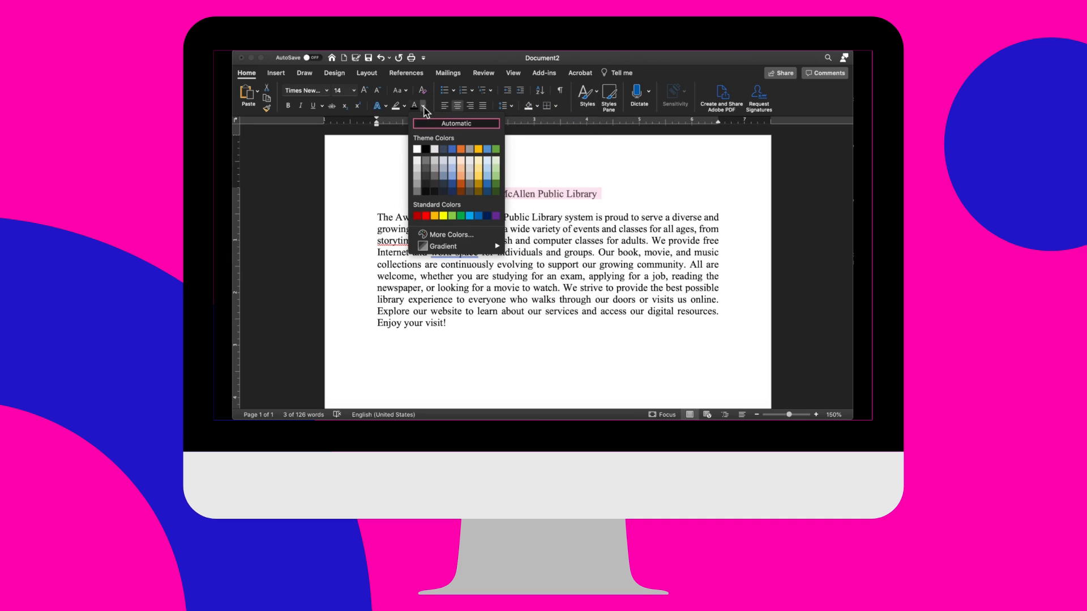
click(452, 184)
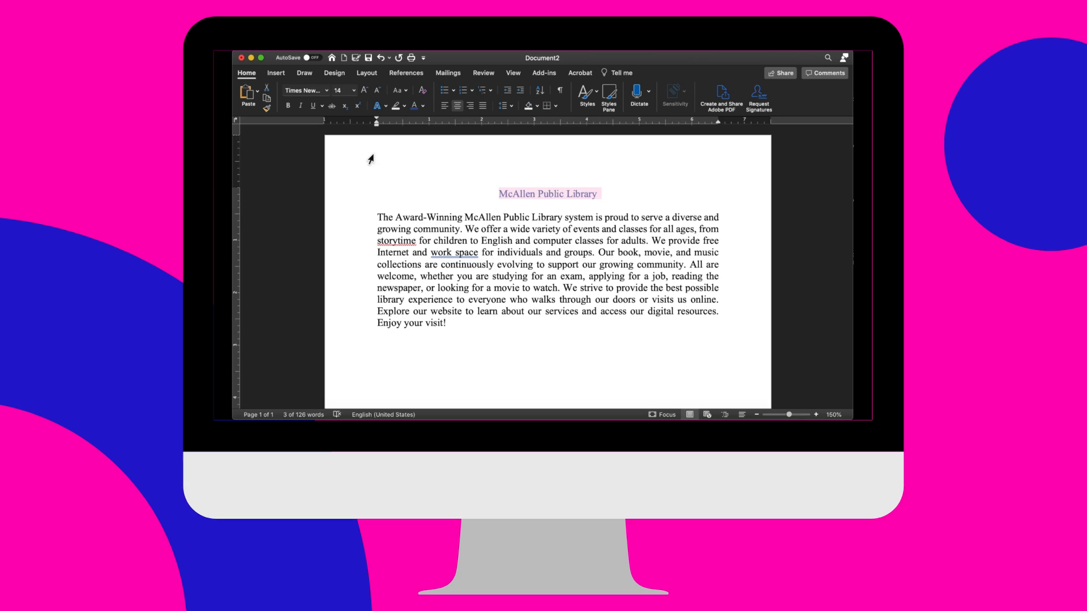
- Make the "McAllen Public Library" heading underlined, italic and bold, and look over the available underline styles
click(313, 105)
click(302, 106)
click(288, 107)
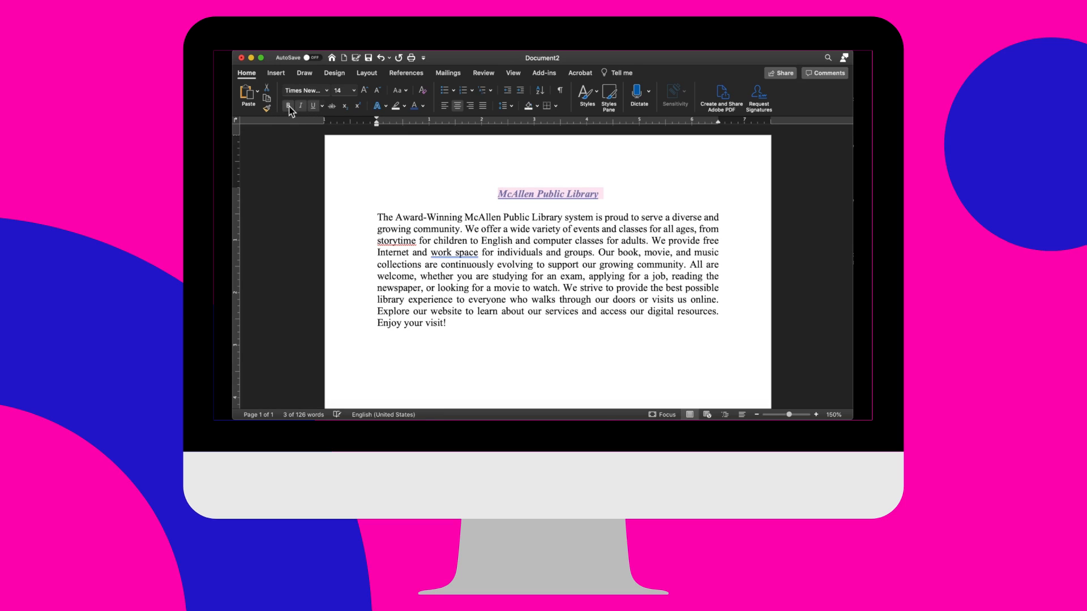
click(321, 107)
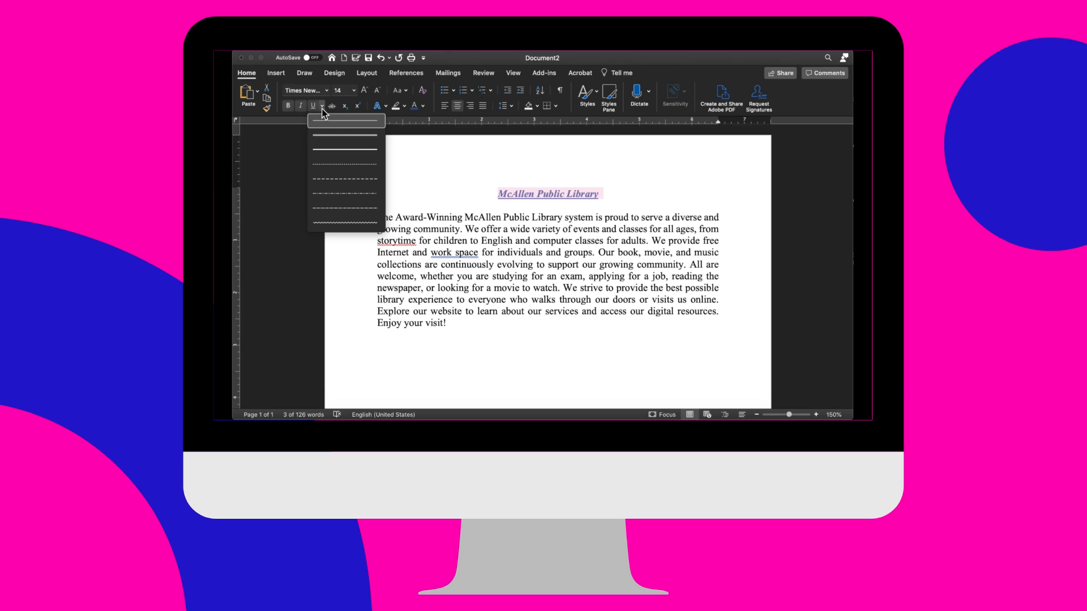
click(300, 145)
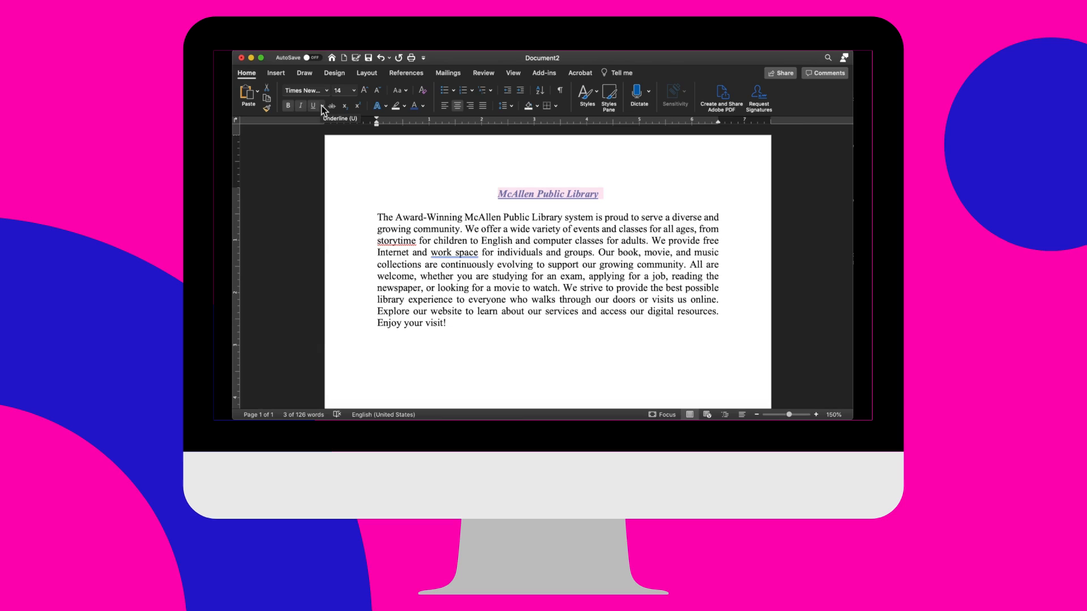
- Remove the bold, italic and underline formatting from the "McAllen Public Library" heading and deselect it
click(287, 106)
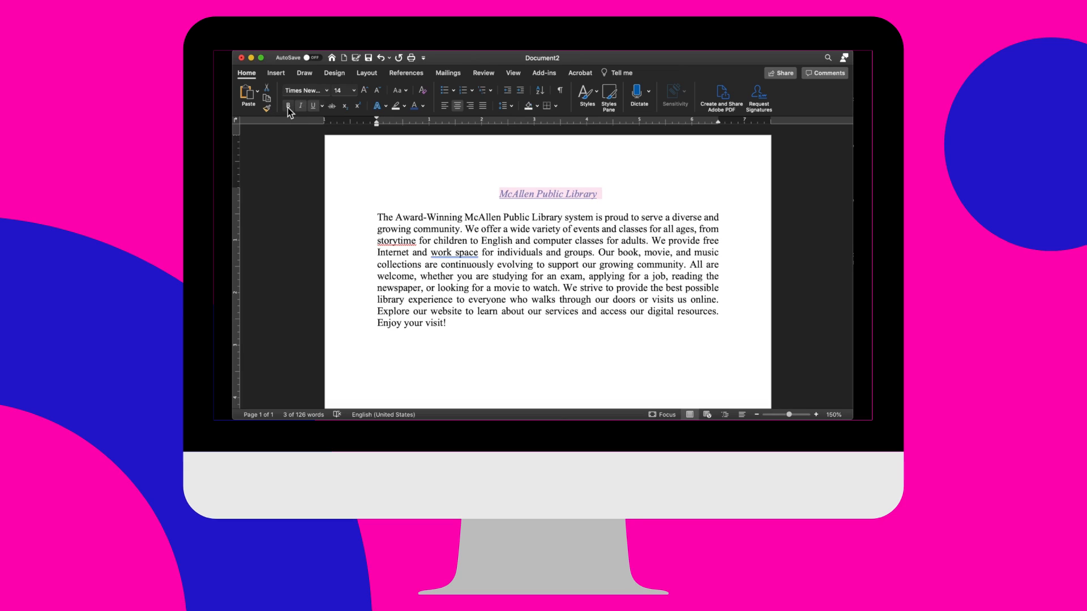
click(302, 106)
click(315, 107)
click(287, 175)
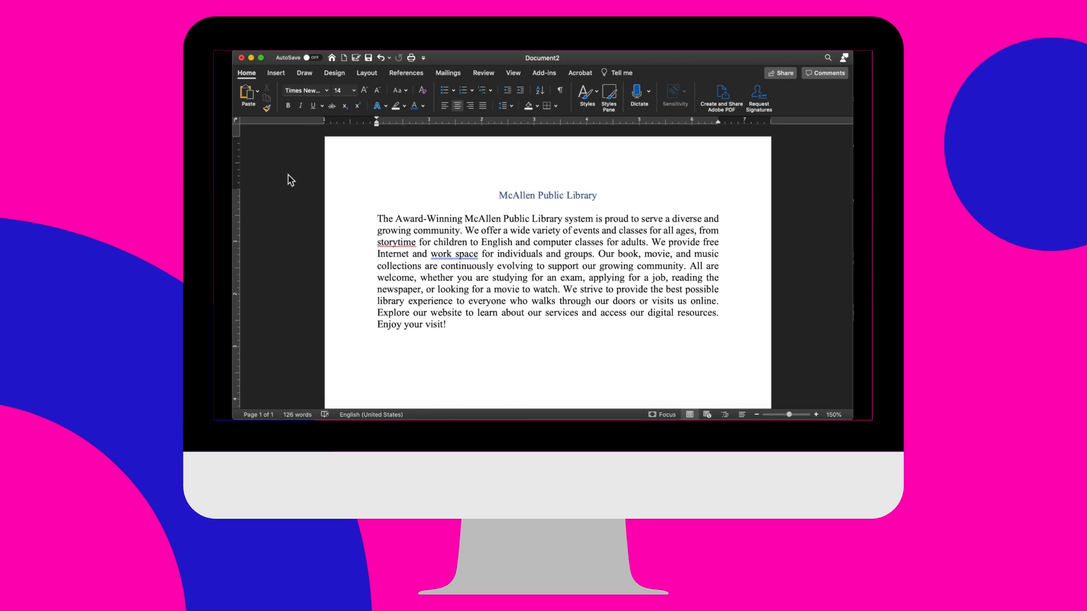
click(281, 76)
click(305, 74)
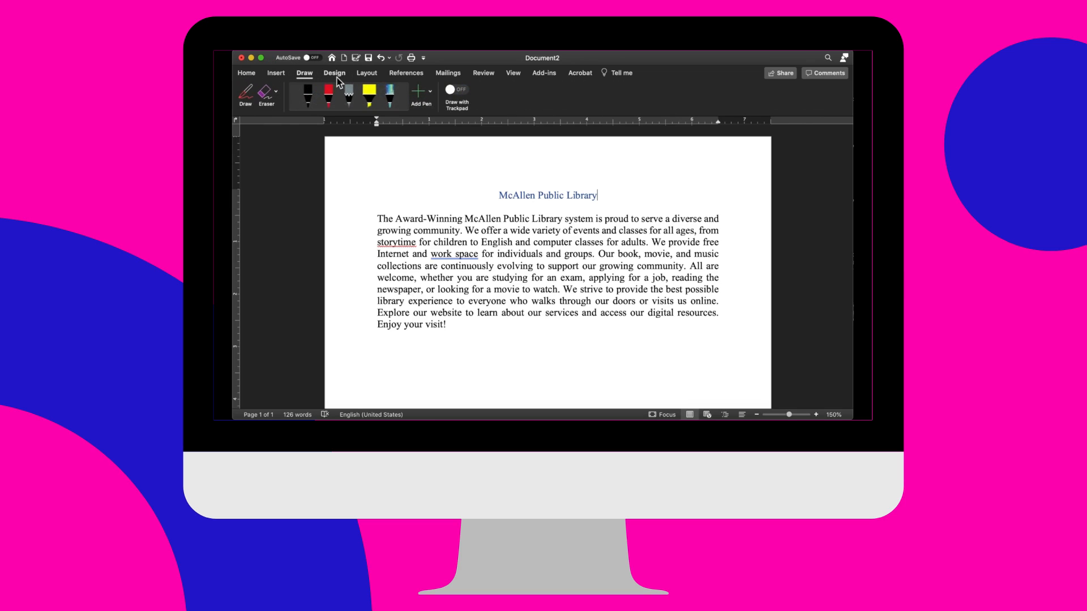
click(338, 77)
click(371, 75)
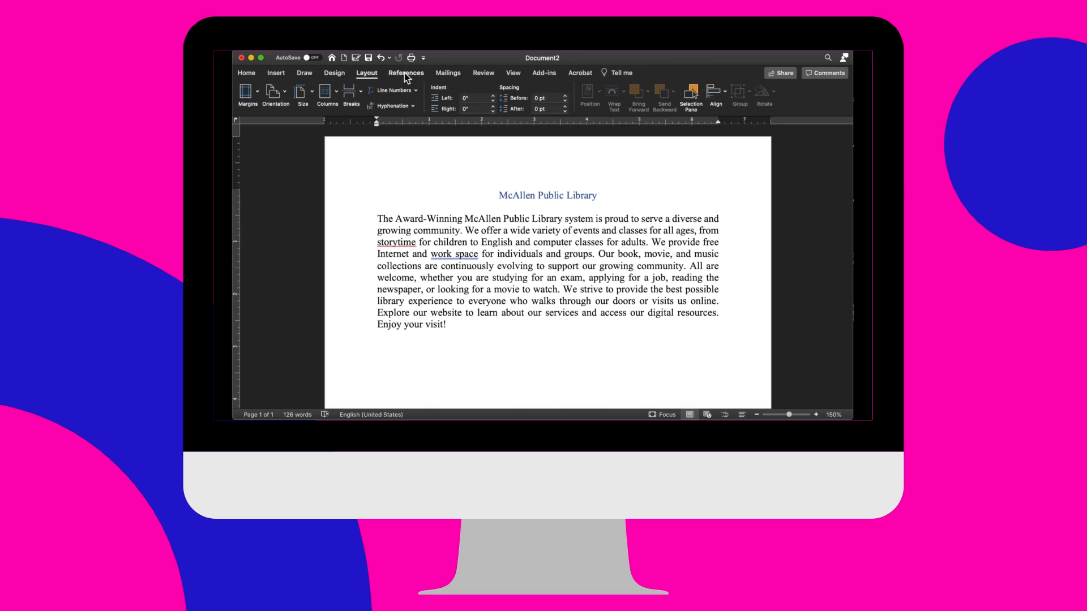
click(404, 72)
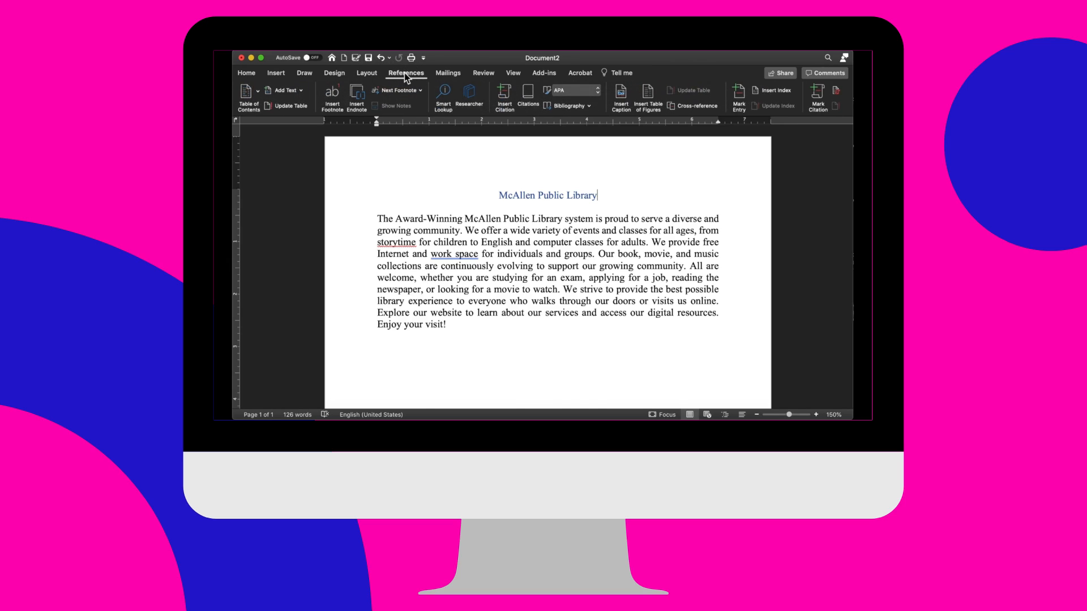
click(249, 74)
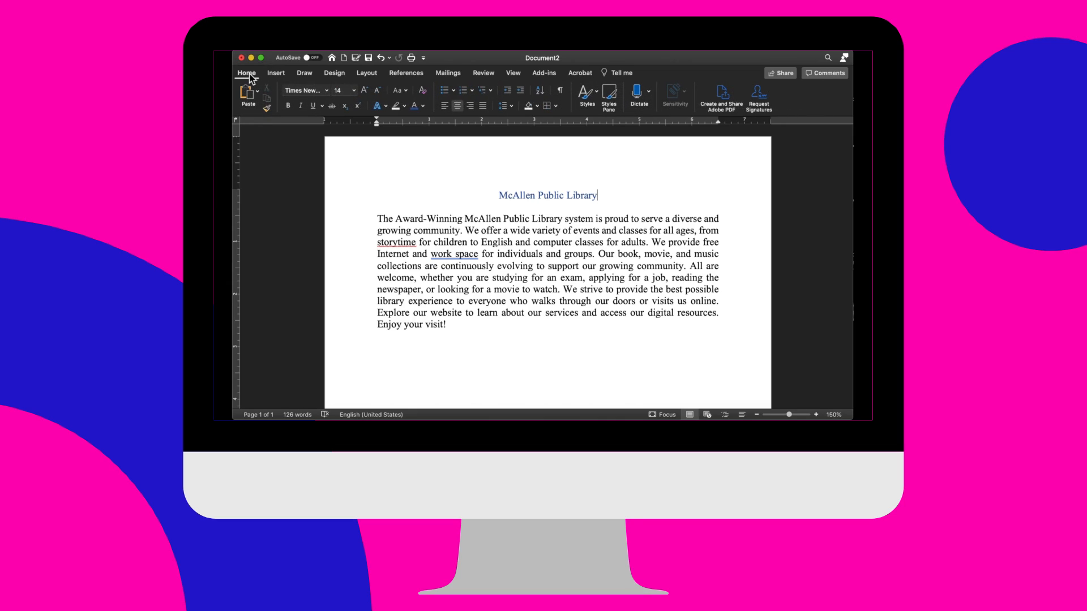
- Try the Narrow page margins on the document and return them to the Normal preset
click(368, 74)
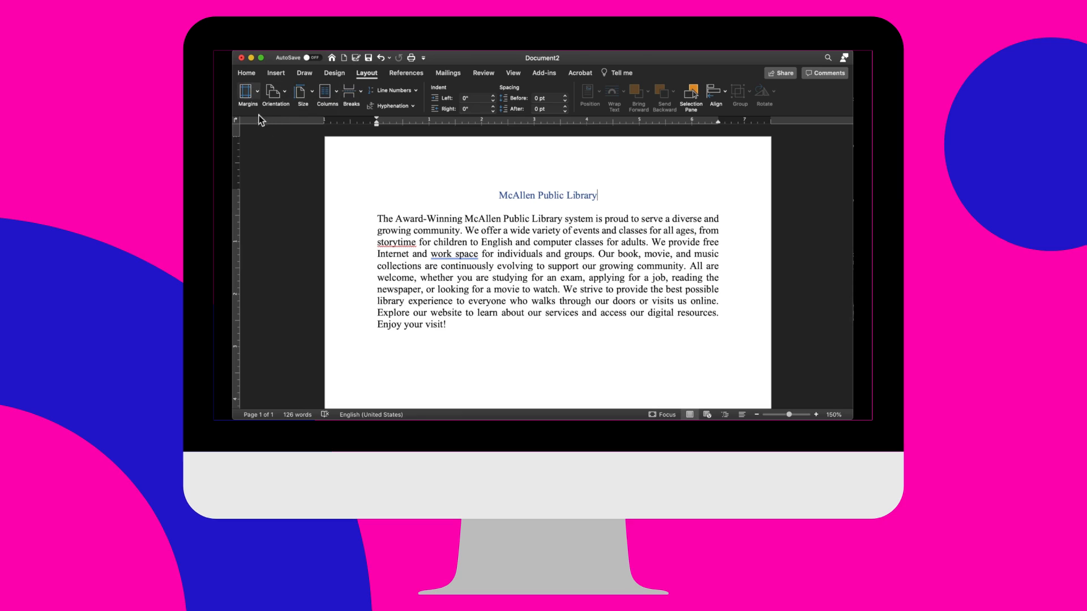
click(258, 93)
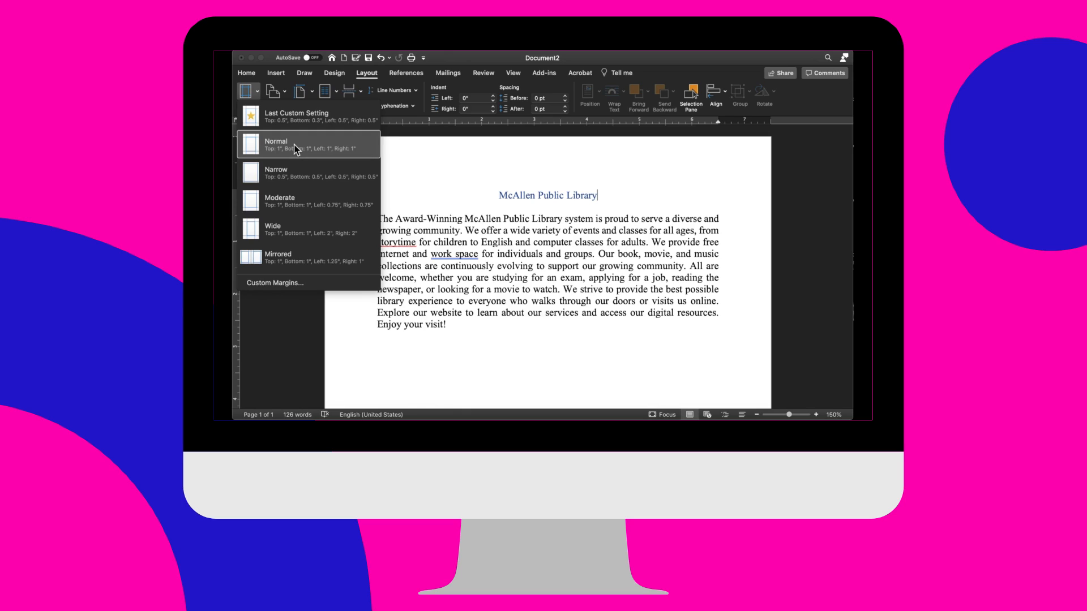
click(301, 176)
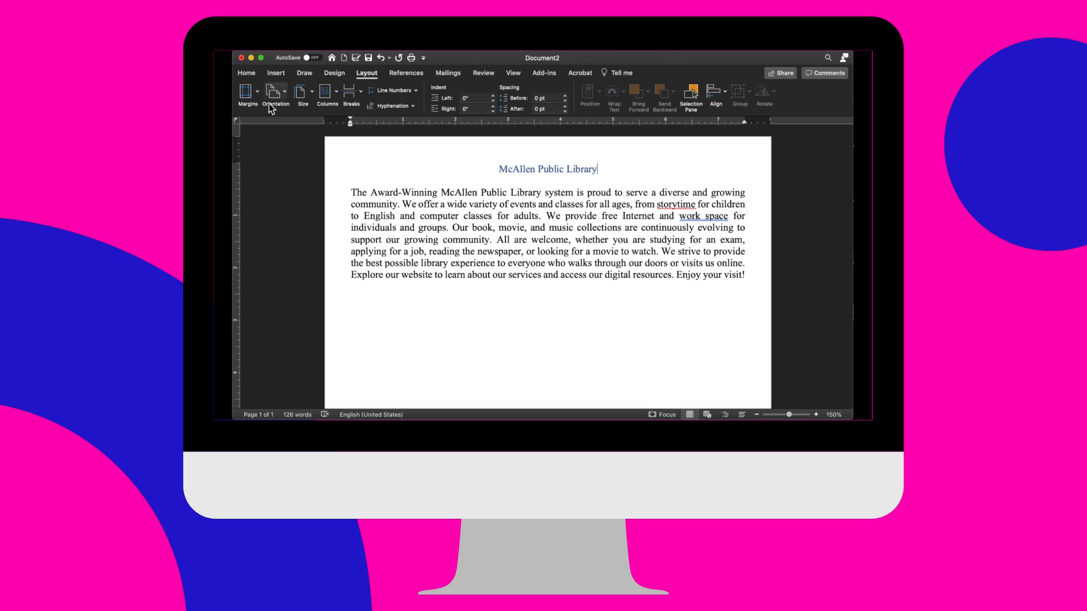
click(258, 91)
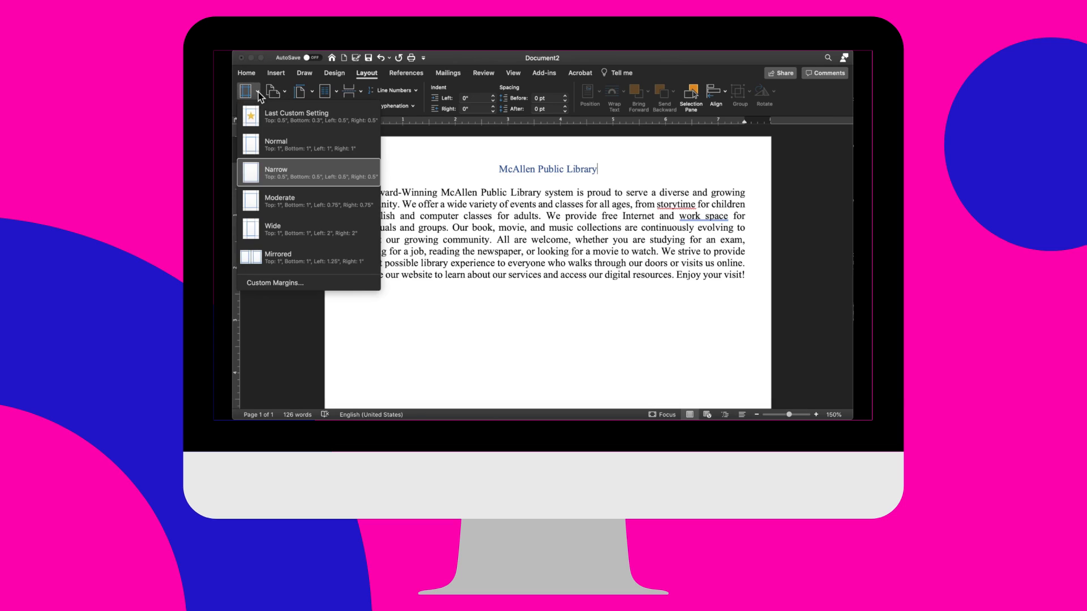
click(280, 142)
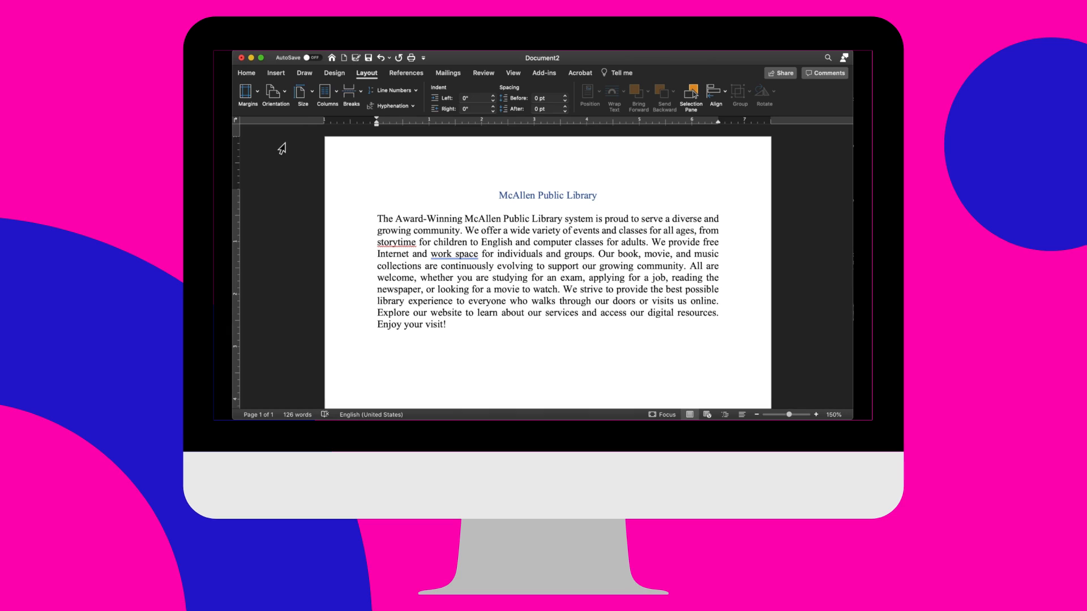
- Try the Landscape page orientation, look over the page, and return the document to Portrait
click(286, 95)
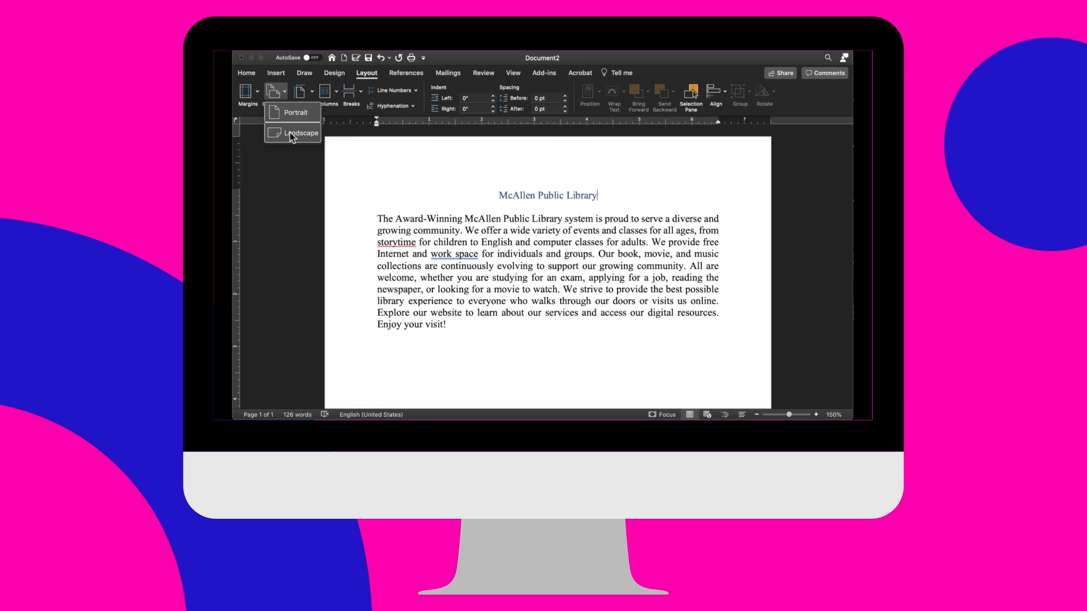
click(291, 136)
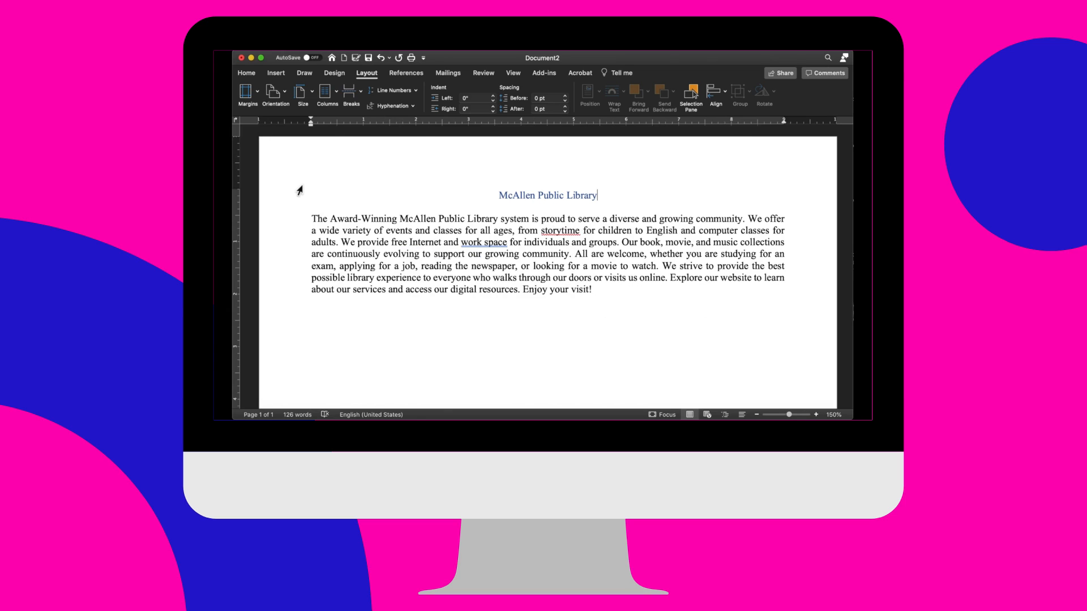
scroll(300, 190, down, 3)
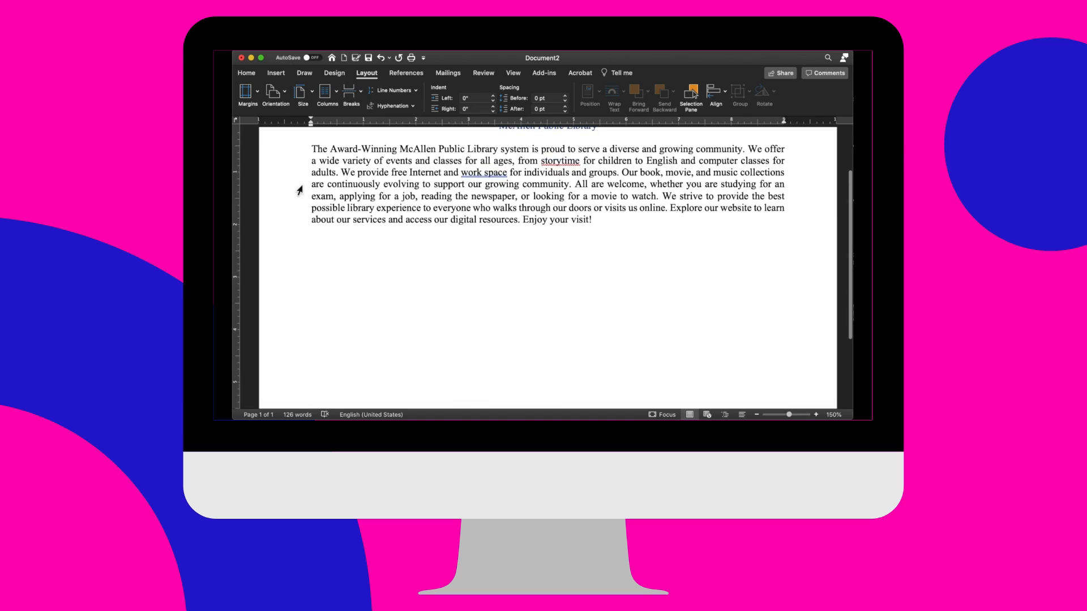
scroll(300, 191, up, 3)
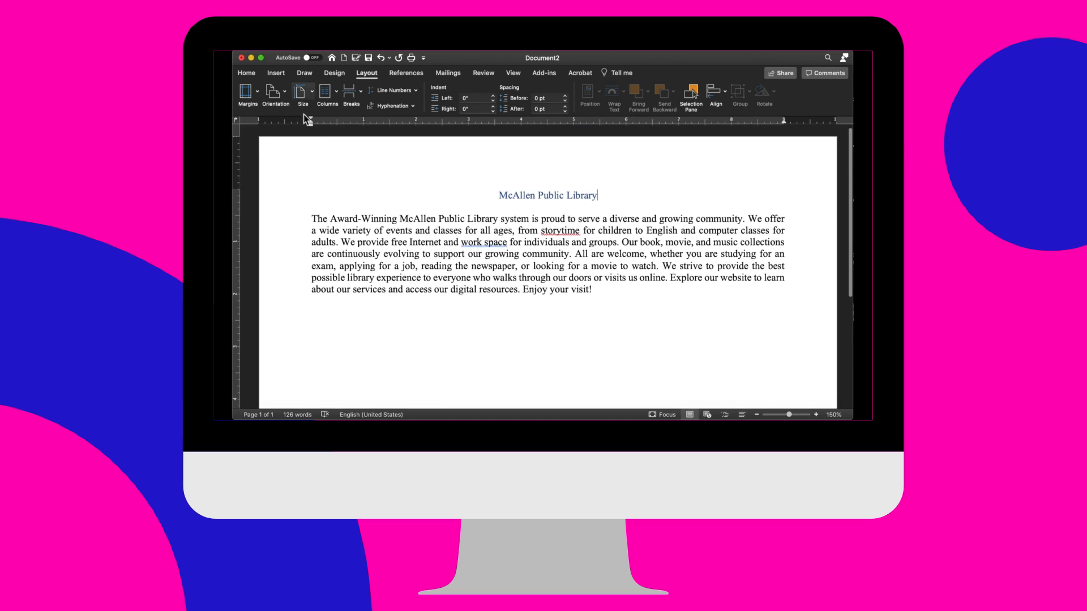
click(286, 96)
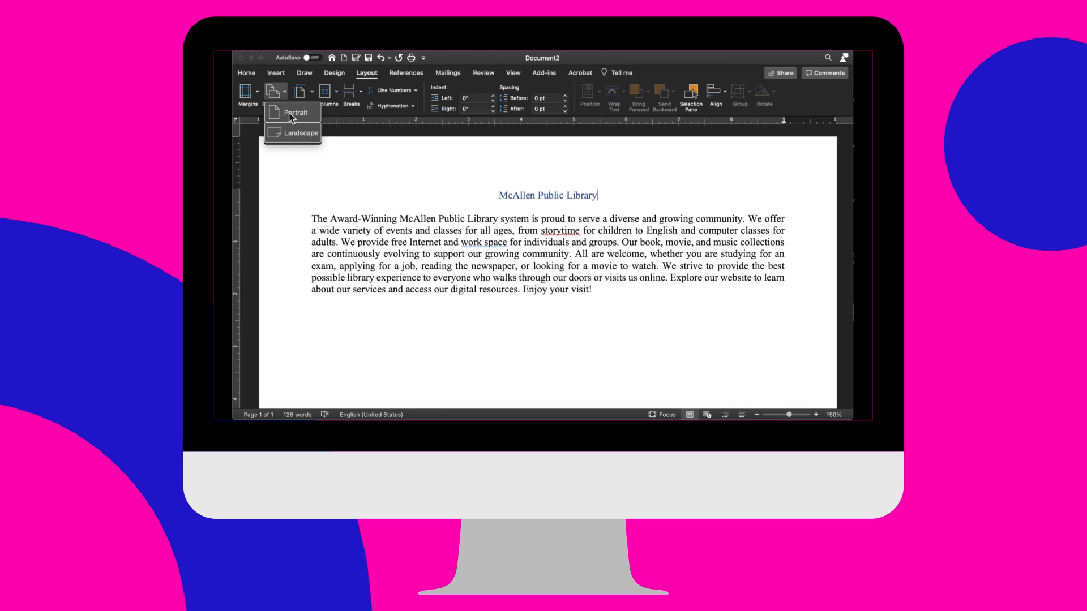
click(290, 115)
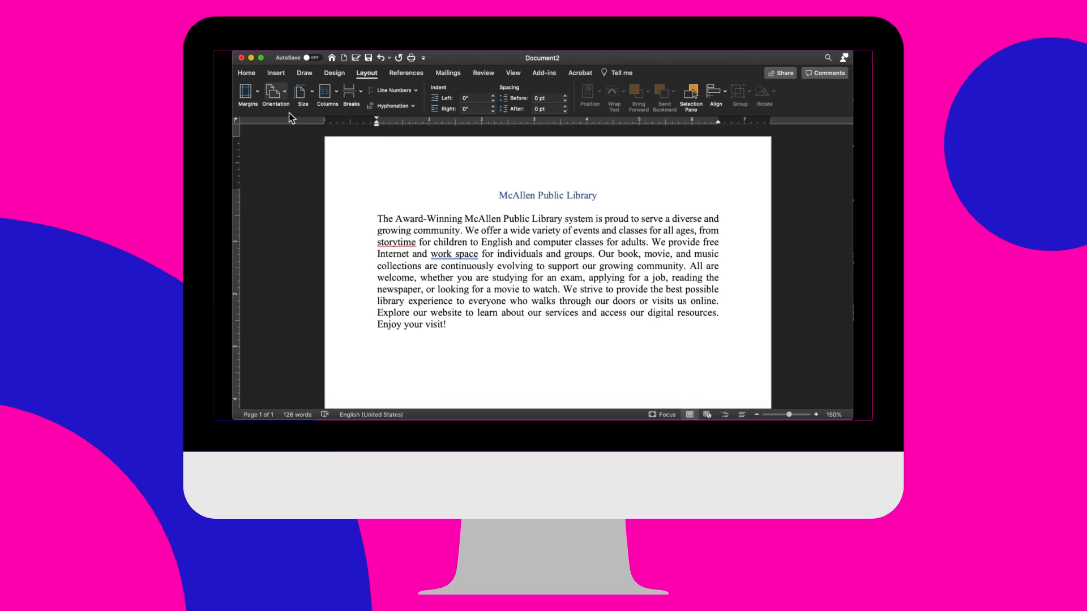